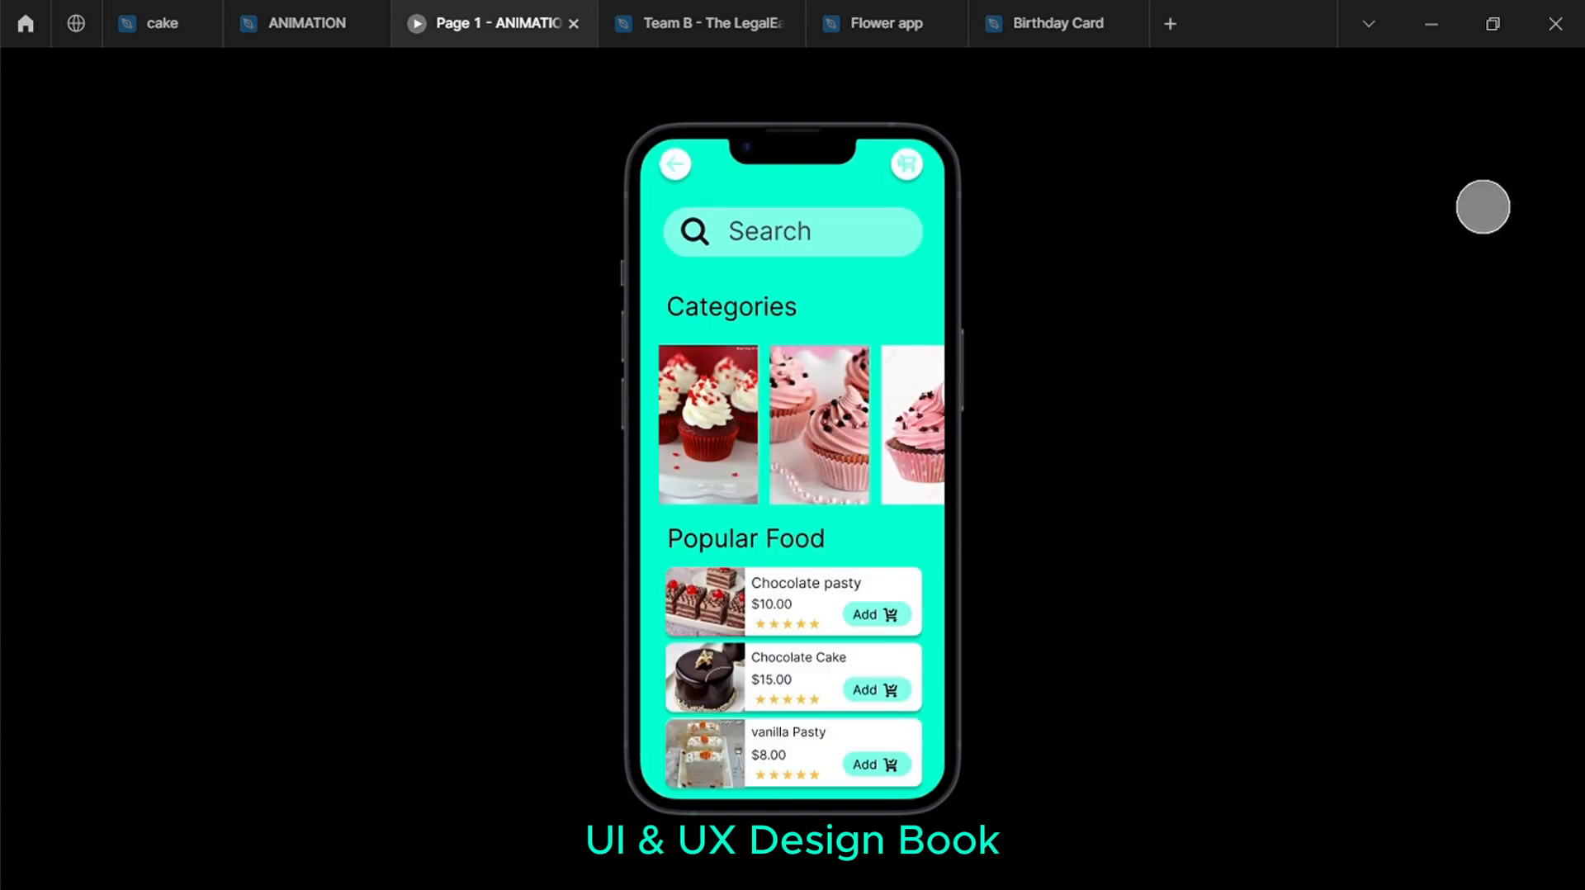
# Close the prototype preview and draw a 70 × 70 frame beside the phone screen
pyautogui.hotkey('ctrl', 'w')
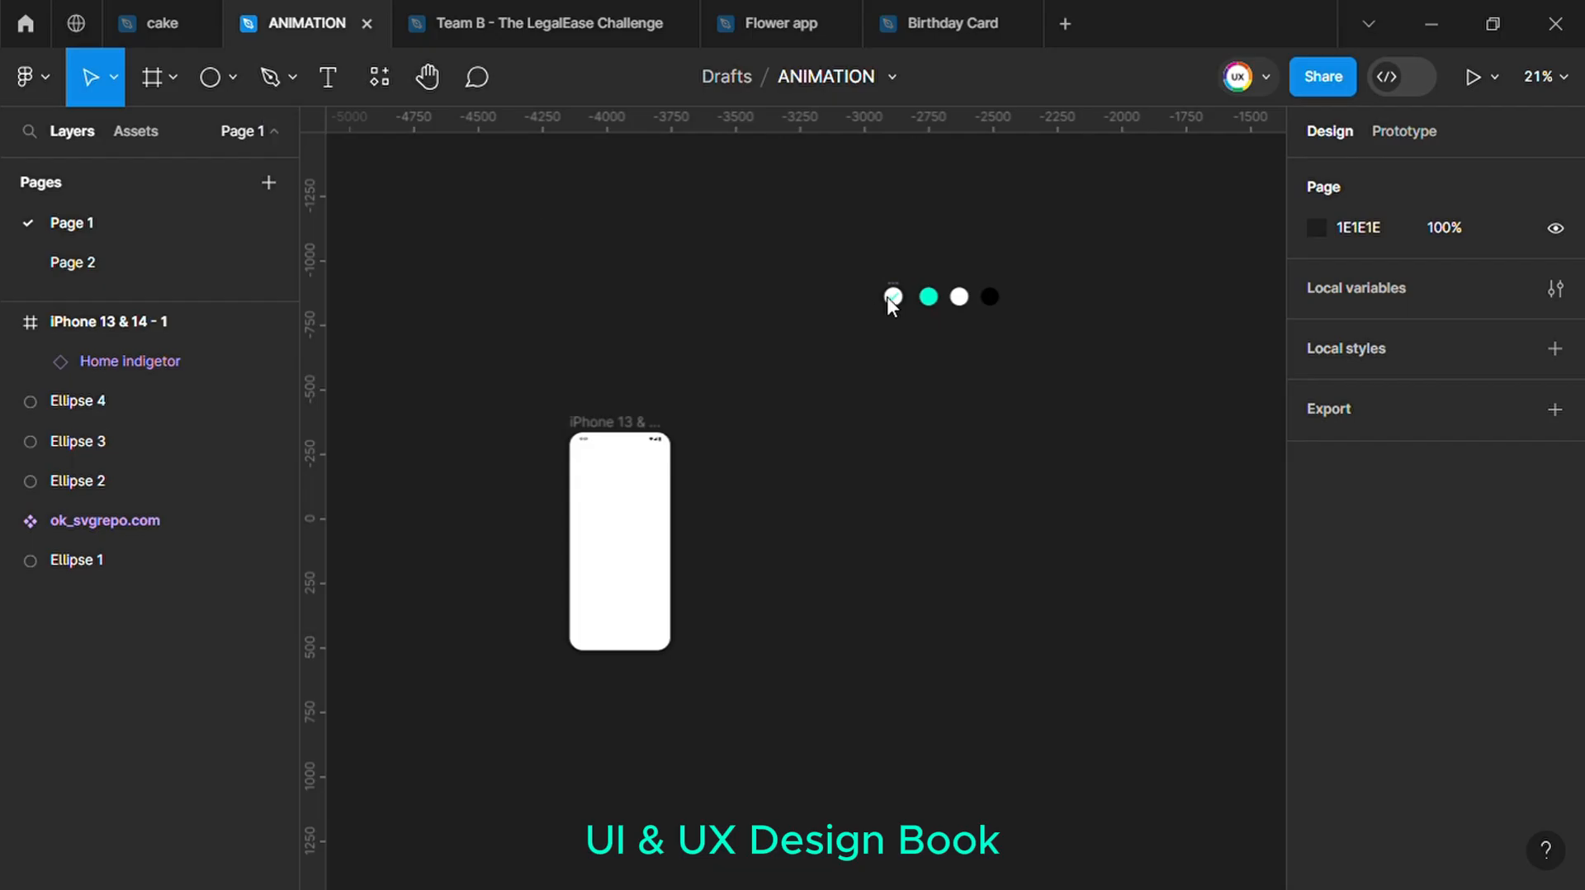
pyautogui.click(151, 78)
pyautogui.moveTo(748, 432); pyautogui.dragTo(836, 529)
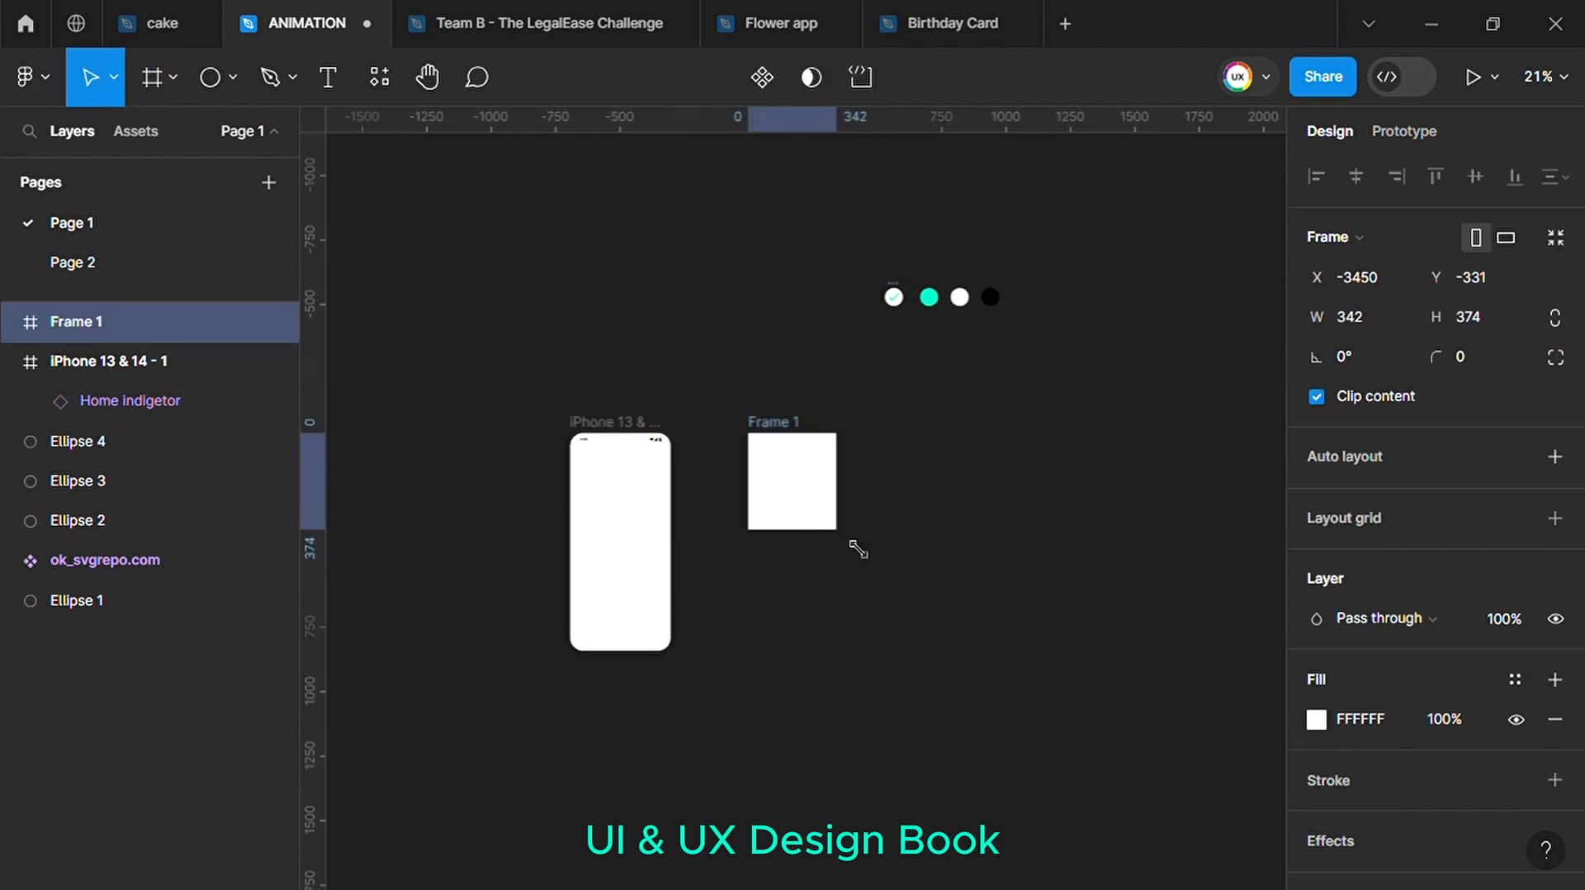
pyautogui.click(1357, 314)
pyautogui.write('70')
pyautogui.click(1463, 322)
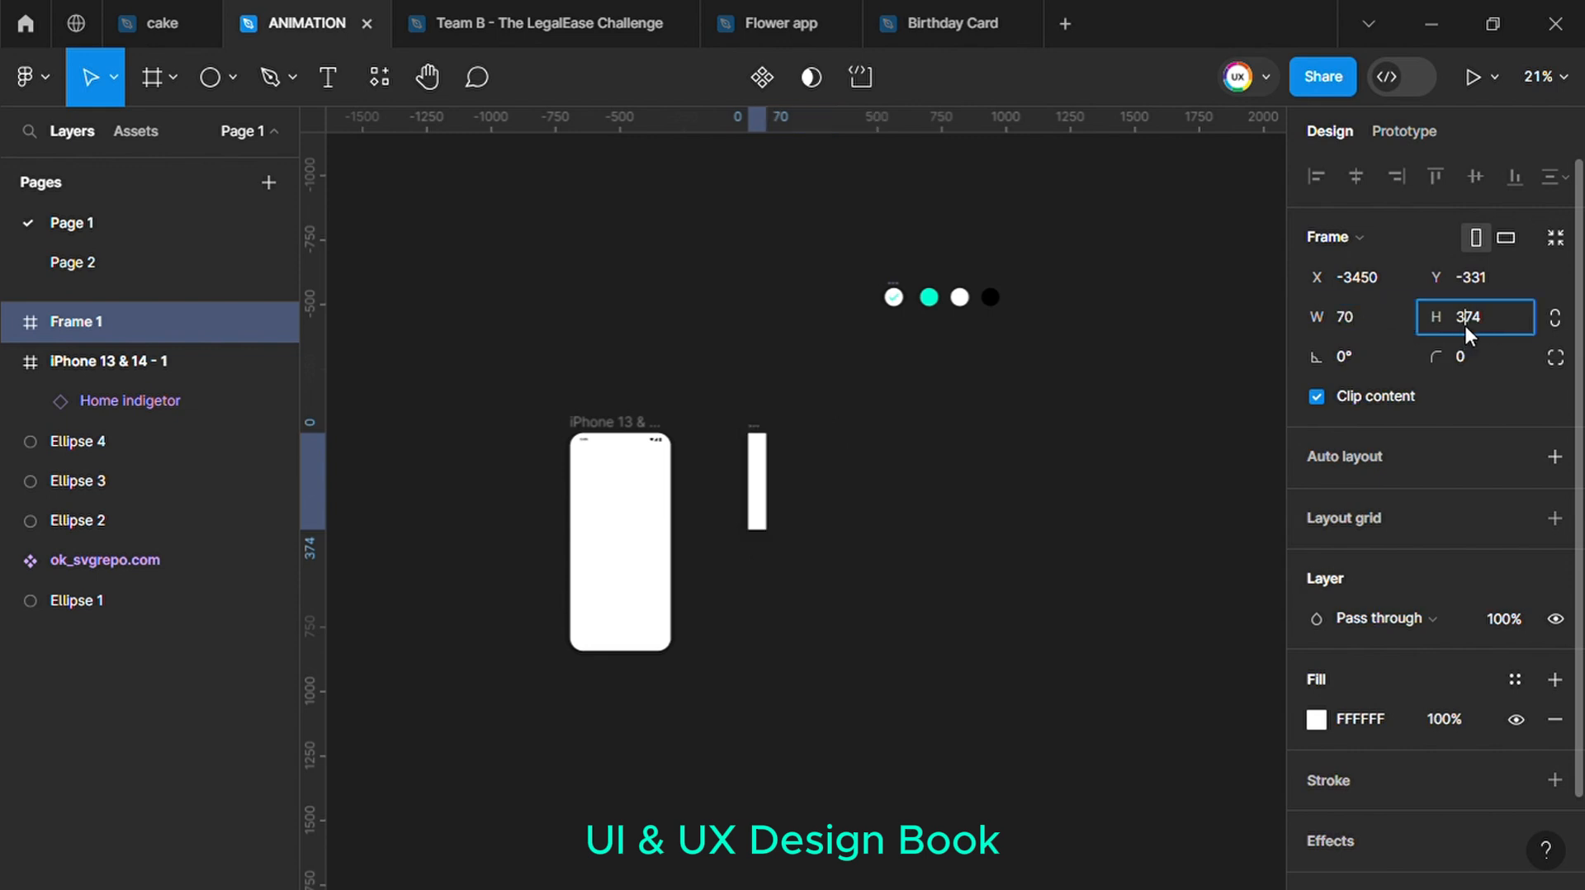
pyautogui.write('70')
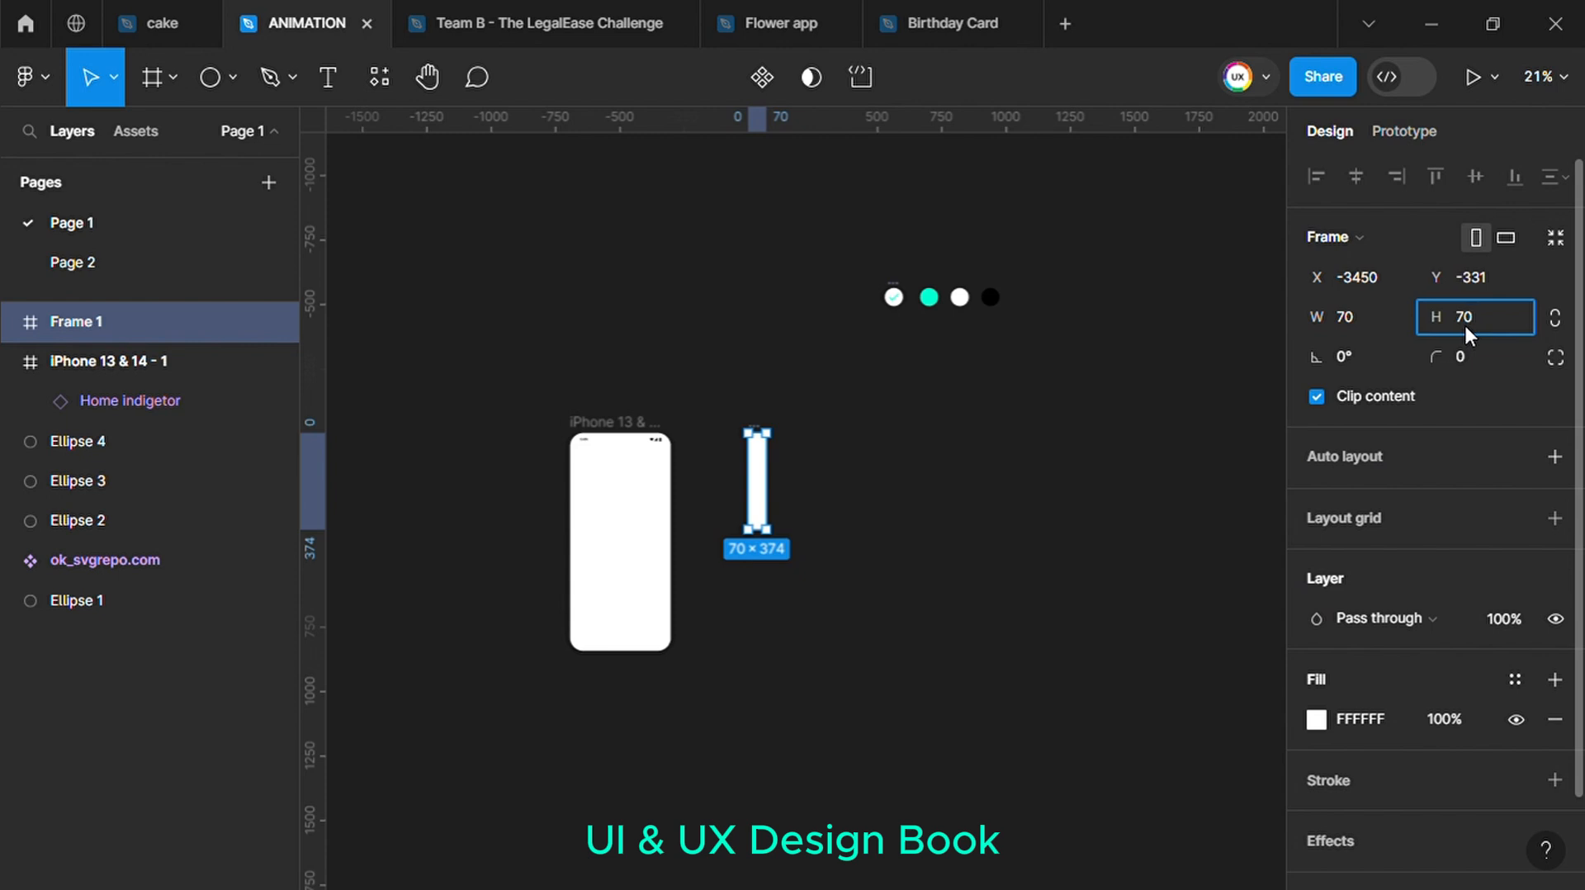
# Set the small square frame's corner radius to 500 so it forms a circle
pyautogui.click(1054, 593)
pyautogui.click(757, 444)
pyautogui.click(1467, 356)
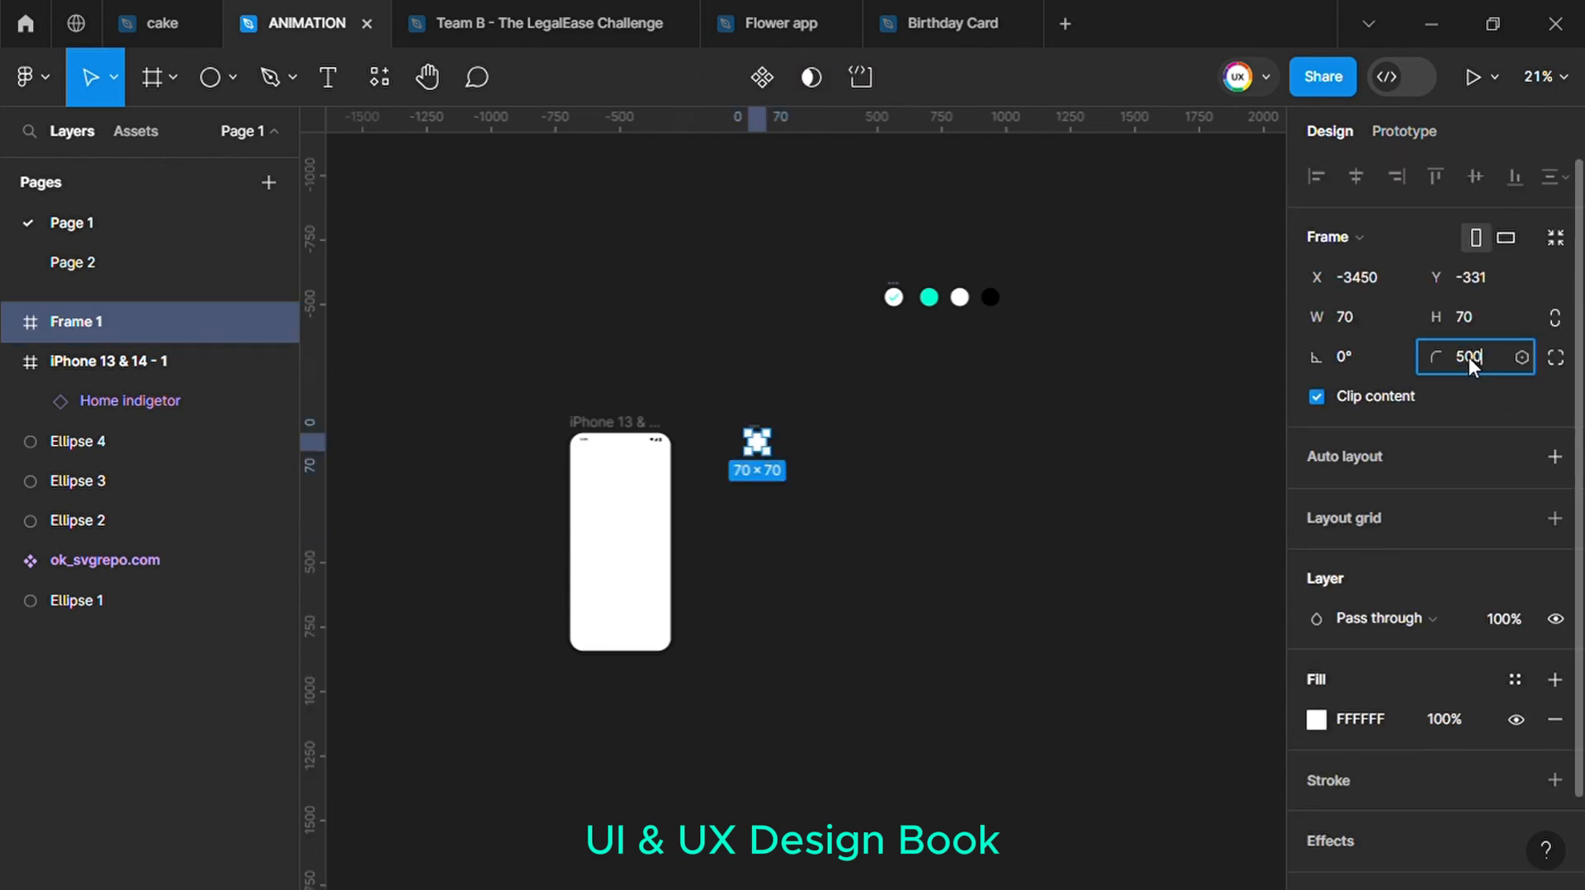
pyautogui.click(895, 644)
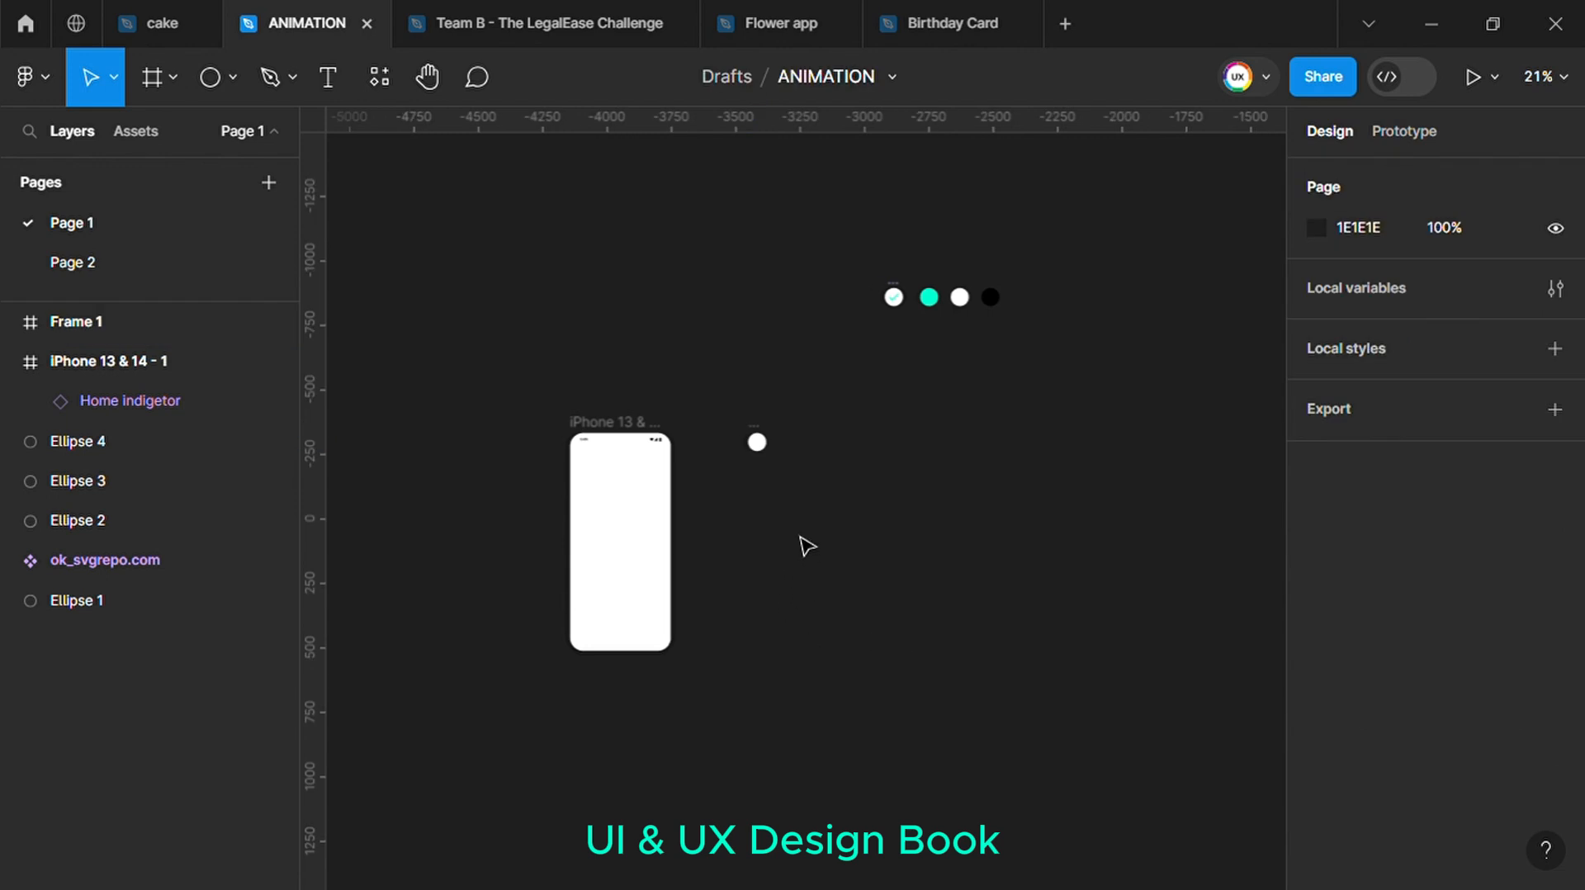
# Change the circular frame's fill to turquoise 00FFD1
pyautogui.scroll(8, 804, 547)
pyautogui.scroll(4, 805, 547)
pyautogui.moveTo(680, 479); pyautogui.dragTo(488, 611)
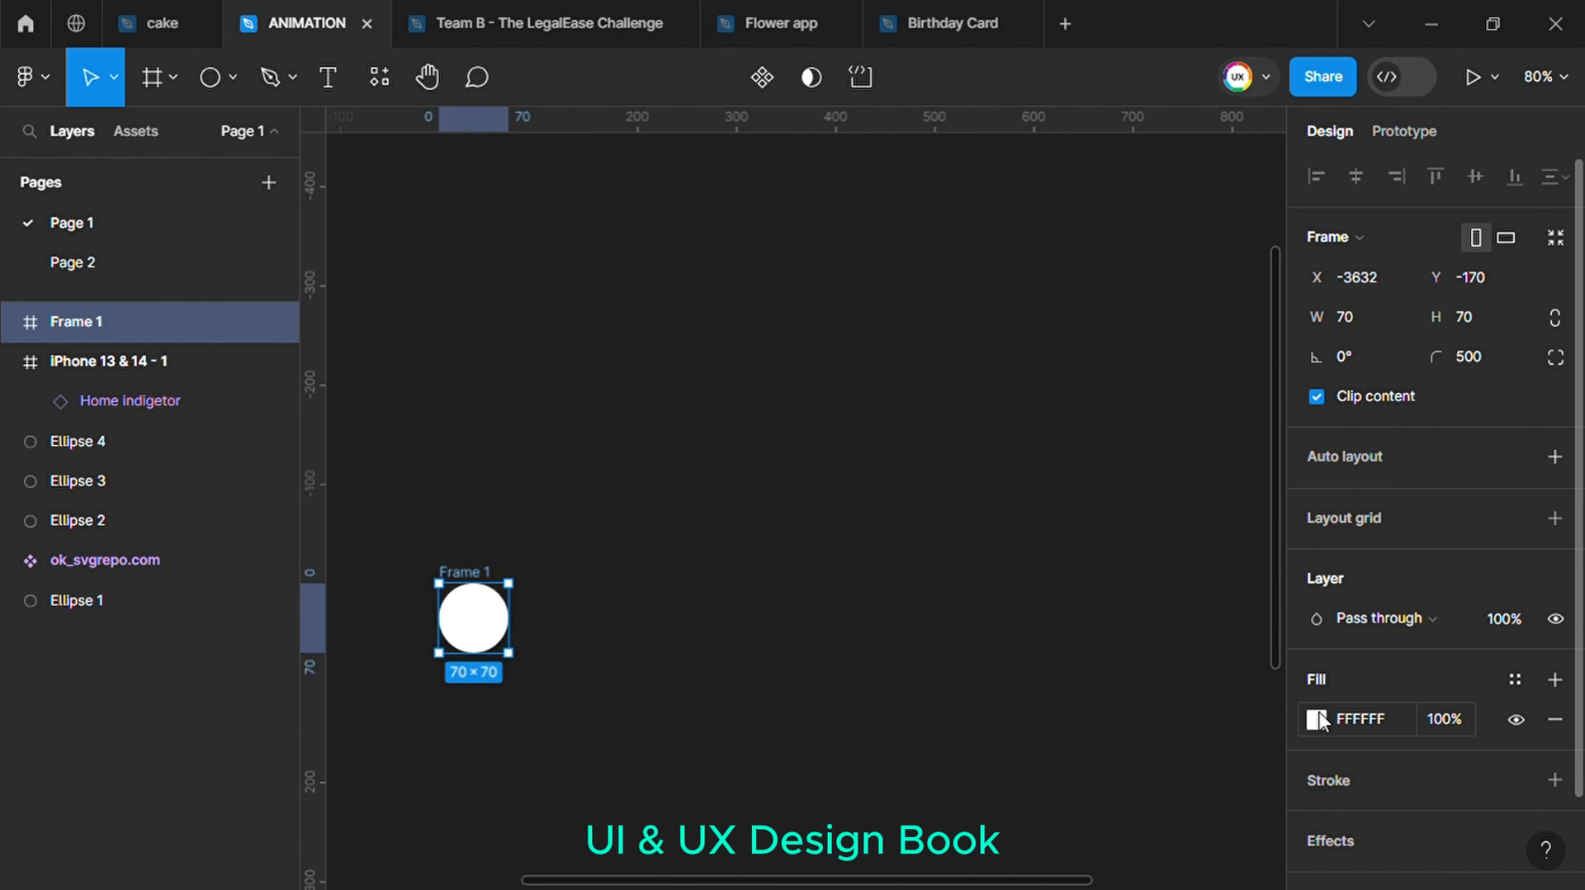
pyautogui.click(1317, 719)
pyautogui.click(1168, 752)
pyautogui.click(1264, 169)
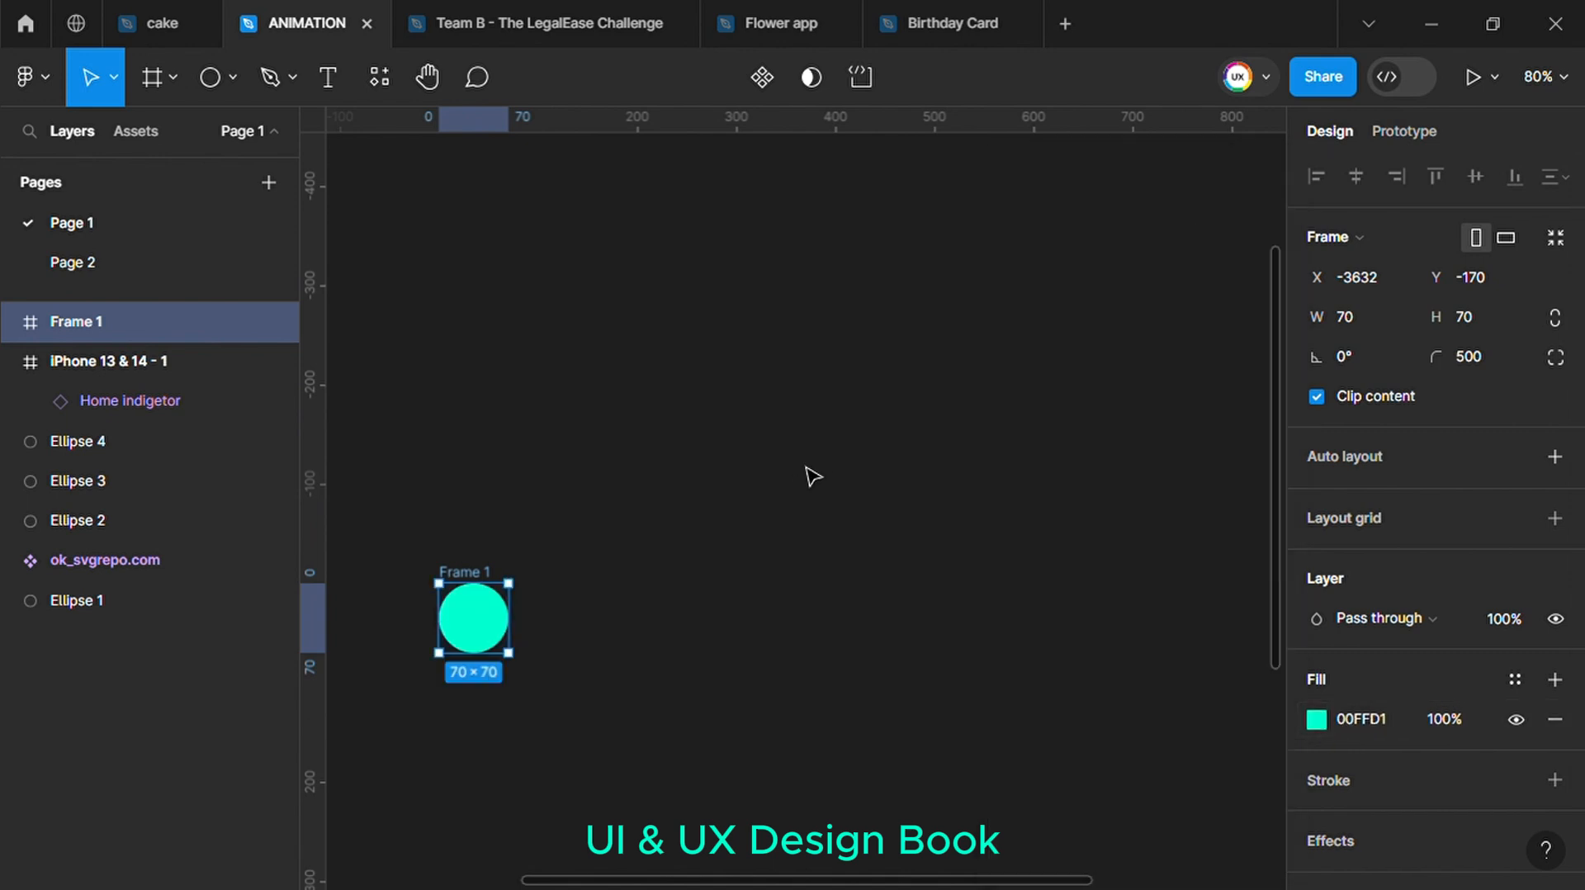
# Place the turquoise circle inside the phone screen and centre it horizontally and vertically
pyautogui.scroll(-6, 805, 470)
pyautogui.moveTo(669, 532); pyautogui.dragTo(576, 594)
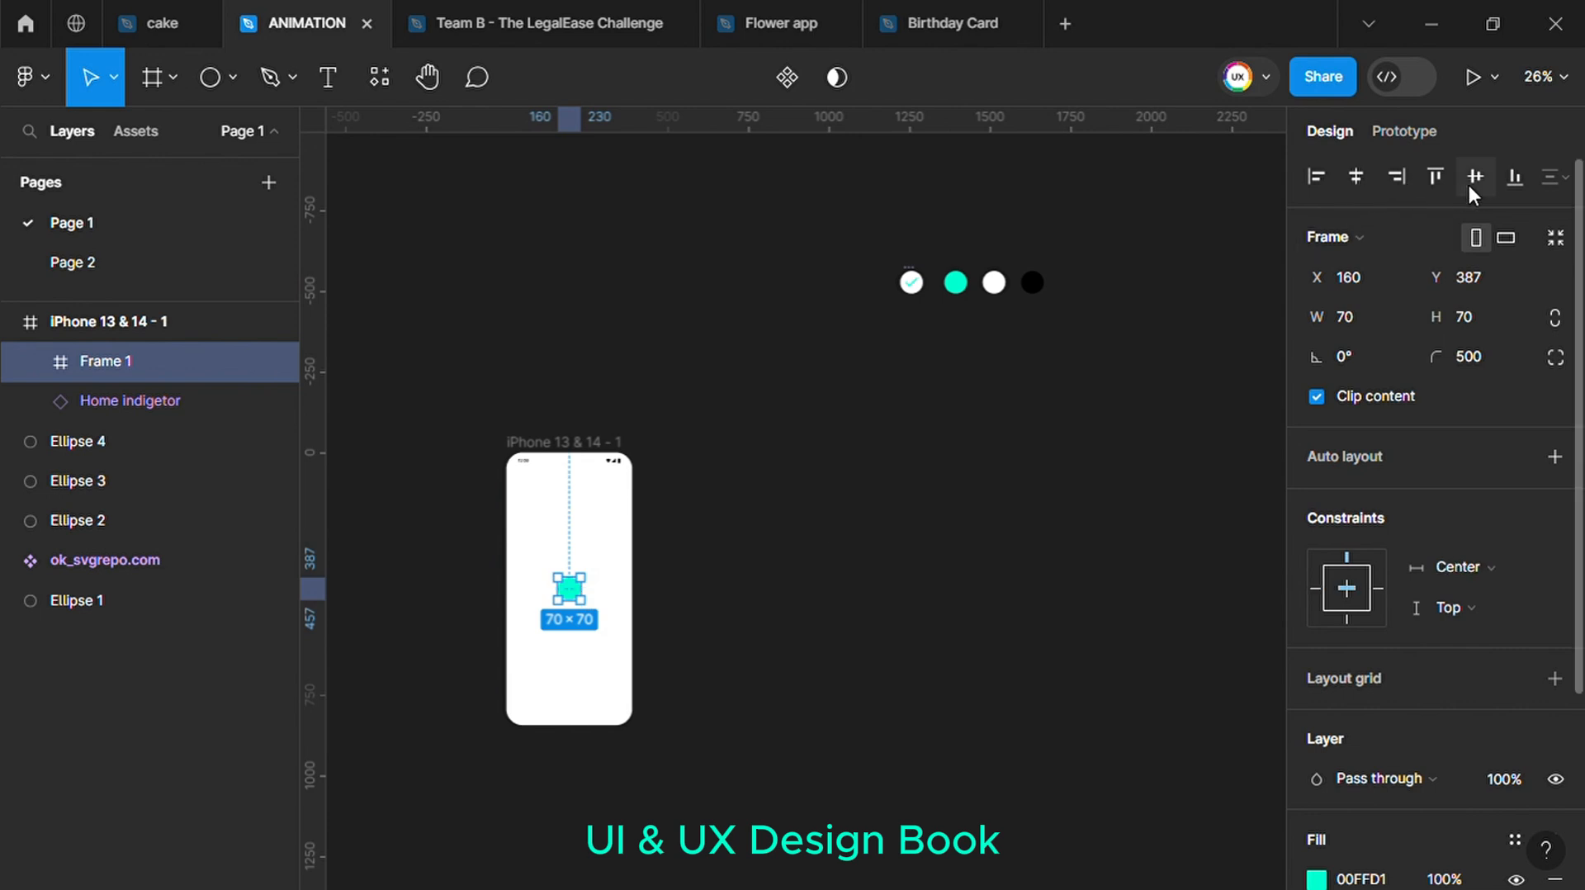
pyautogui.click(762, 673)
# Duplicate the phone screen with its centred circle and place the copy beside the original
pyautogui.moveTo(473, 404); pyautogui.dragTo(731, 822)
pyautogui.moveTo(606, 600); pyautogui.dragTo(753, 599)
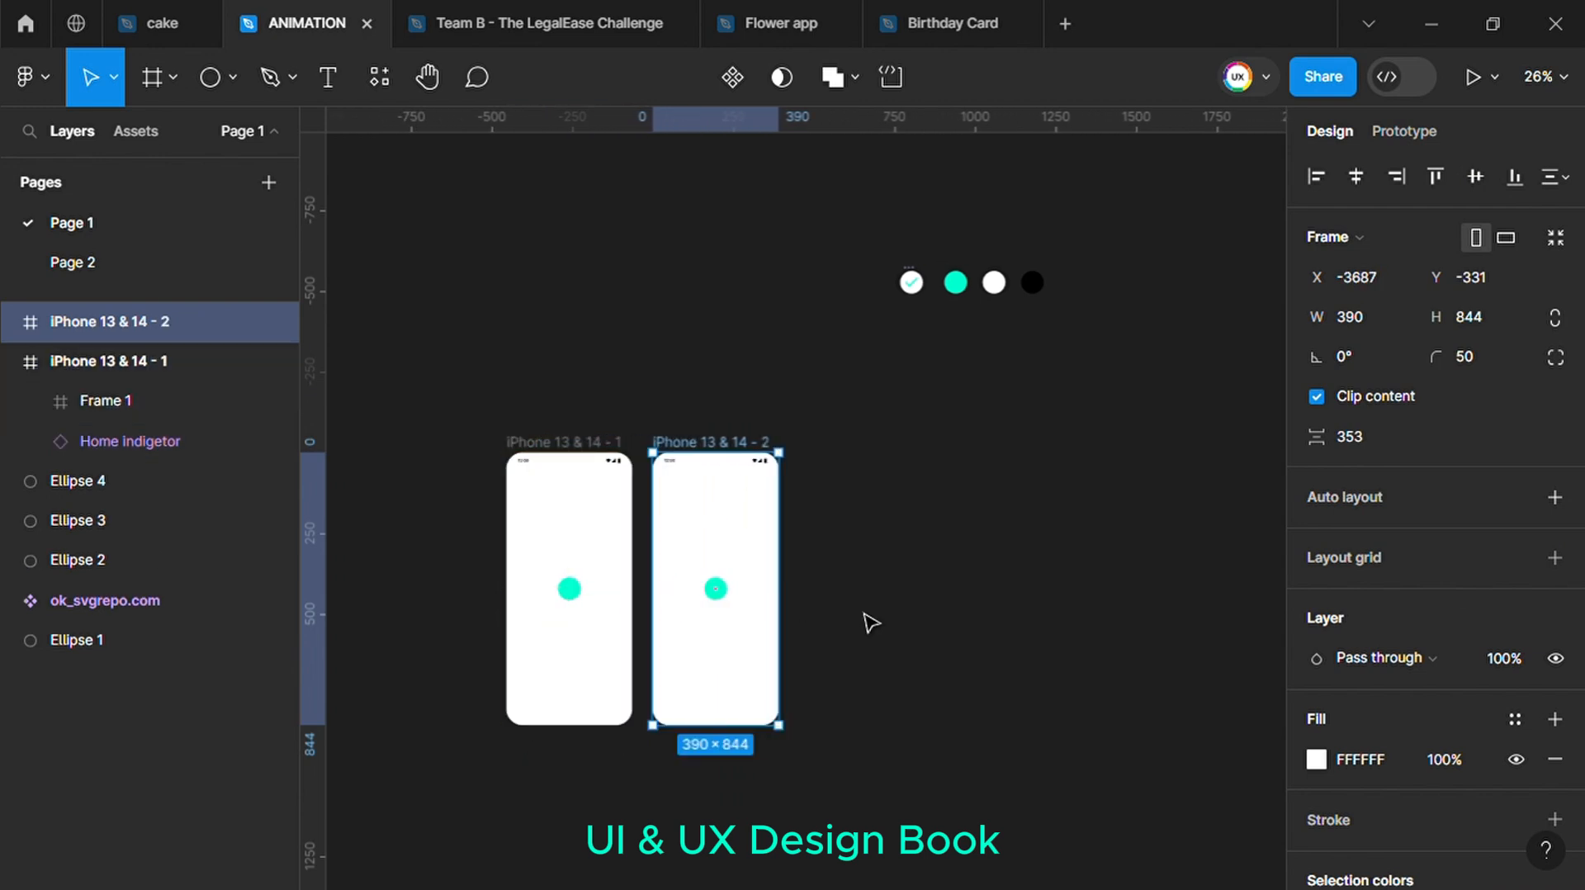
pyautogui.click(877, 624)
pyautogui.scroll(2, 869, 626)
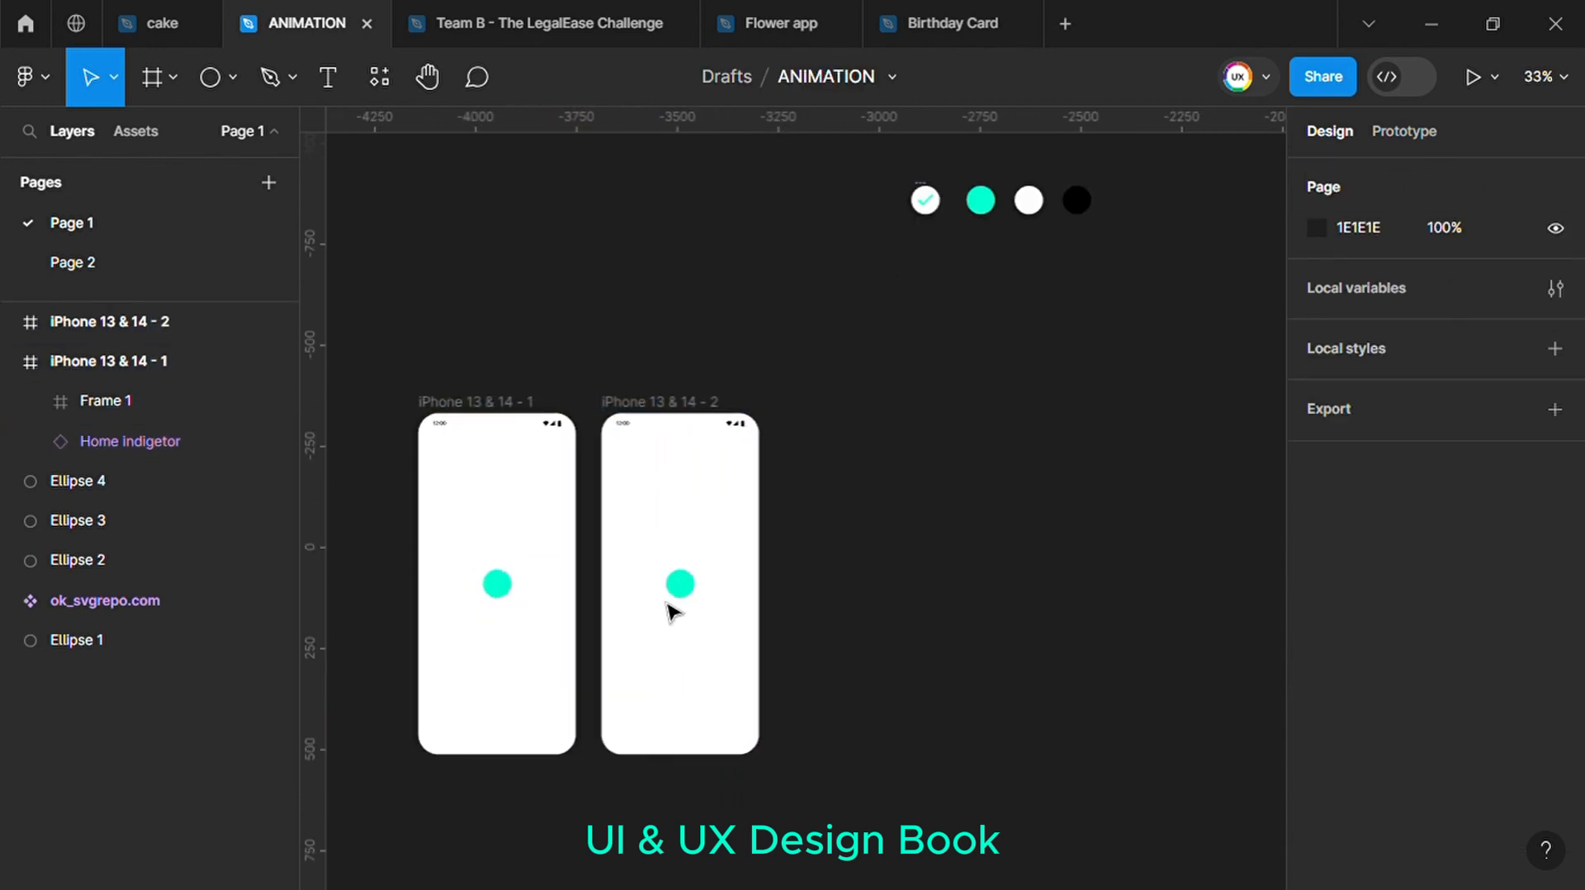
# Scale the circle on the second screen to 186 × 186 and centre it on that screen
pyautogui.click(674, 592)
pyautogui.click(112, 78)
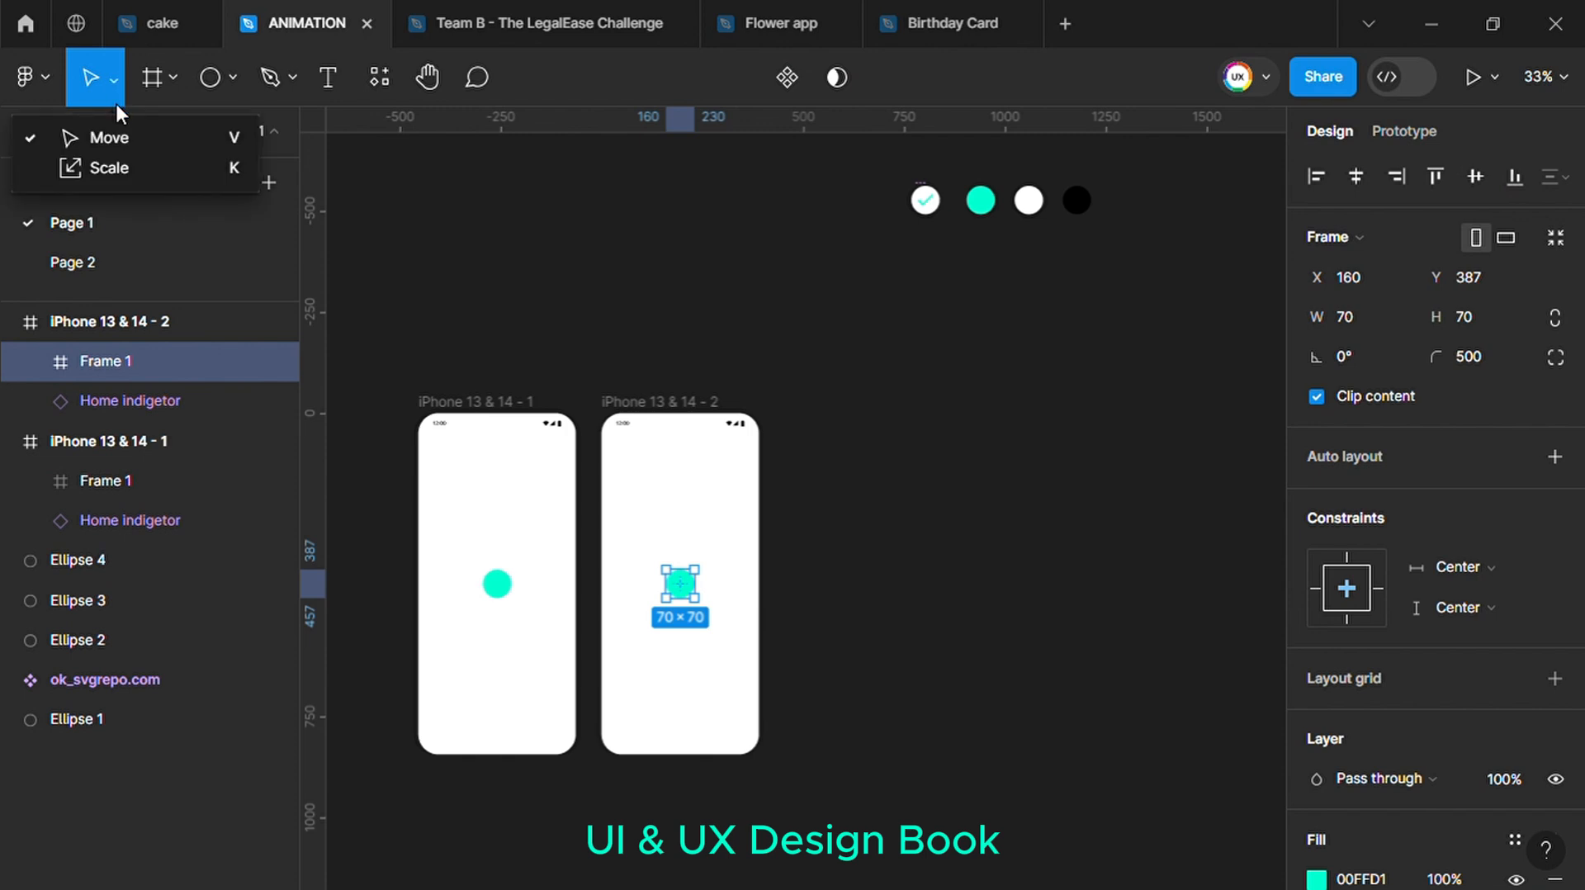
pyautogui.click(114, 169)
pyautogui.moveTo(715, 608); pyautogui.dragTo(762, 609)
pyautogui.click(1356, 175)
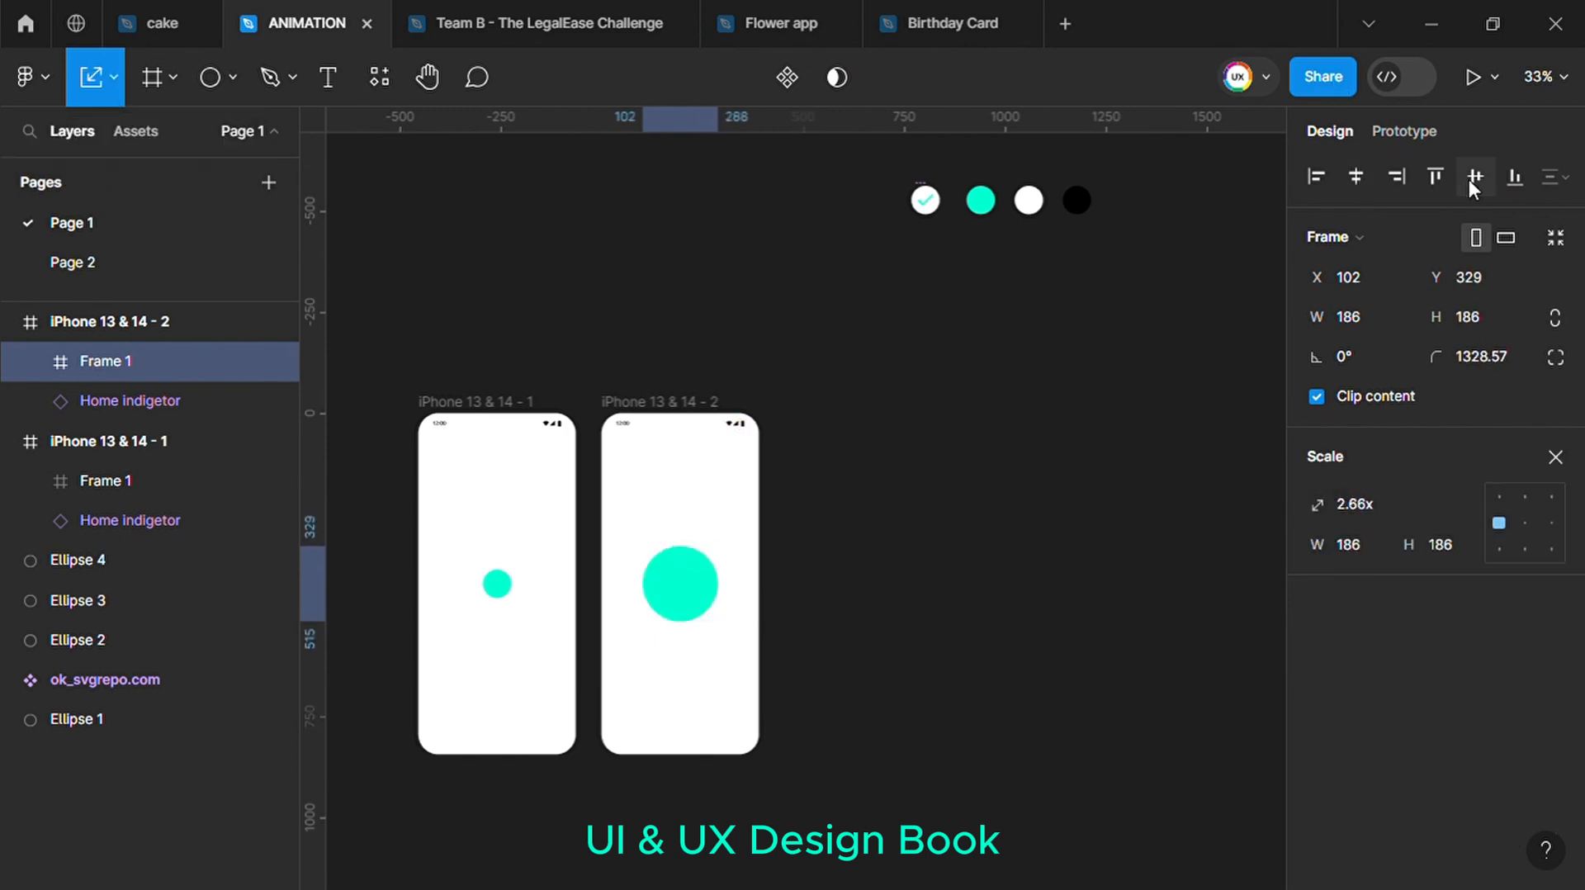
pyautogui.click(925, 525)
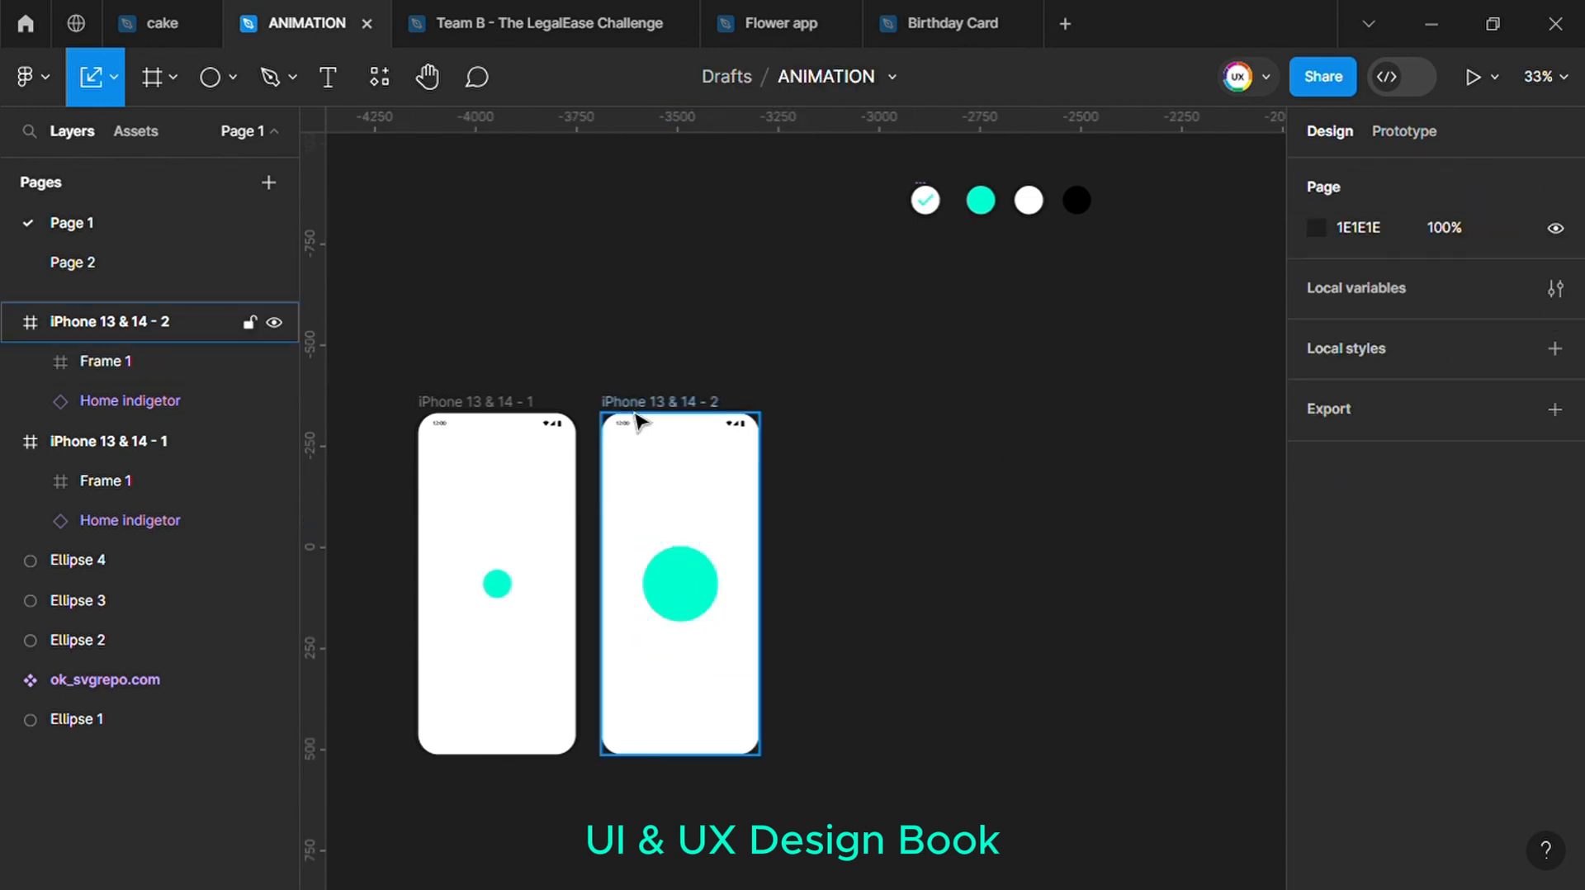
# Duplicate the second screen as a third one and scale its circle to 316 × 316
pyautogui.moveTo(599, 385); pyautogui.dragTo(774, 784)
pyautogui.moveTo(715, 556); pyautogui.dragTo(911, 557)
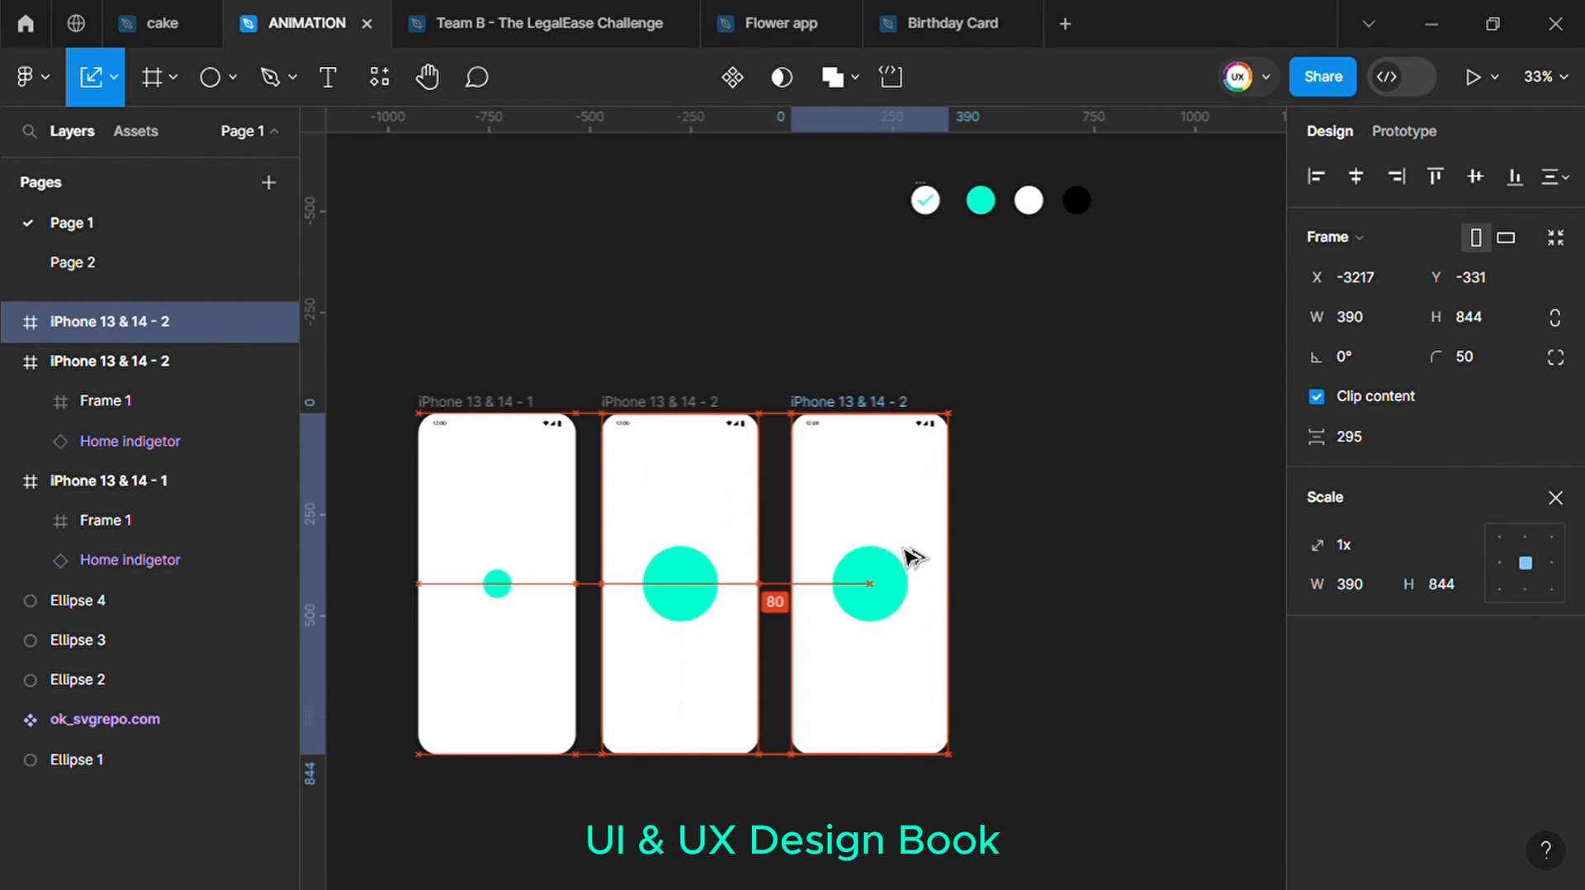
pyautogui.click(877, 591)
pyautogui.moveTo(926, 598); pyautogui.dragTo(957, 598)
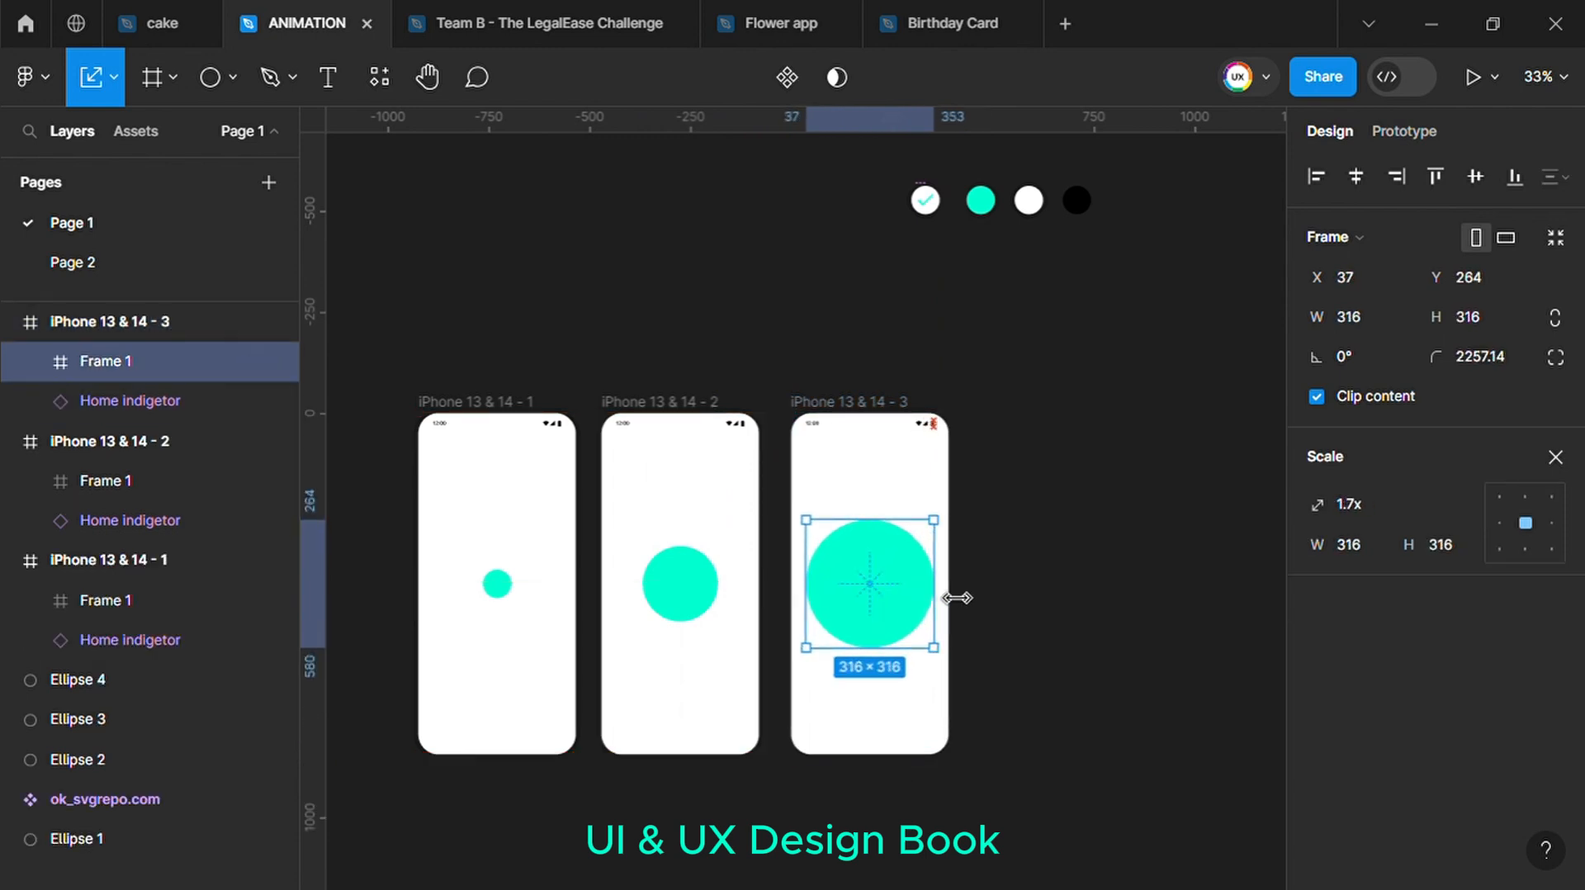
pyautogui.click(1048, 591)
# Duplicate the third screen as a fourth one and enlarge its circle until it covers the whole screen
pyautogui.moveTo(764, 383); pyautogui.dragTo(1003, 762)
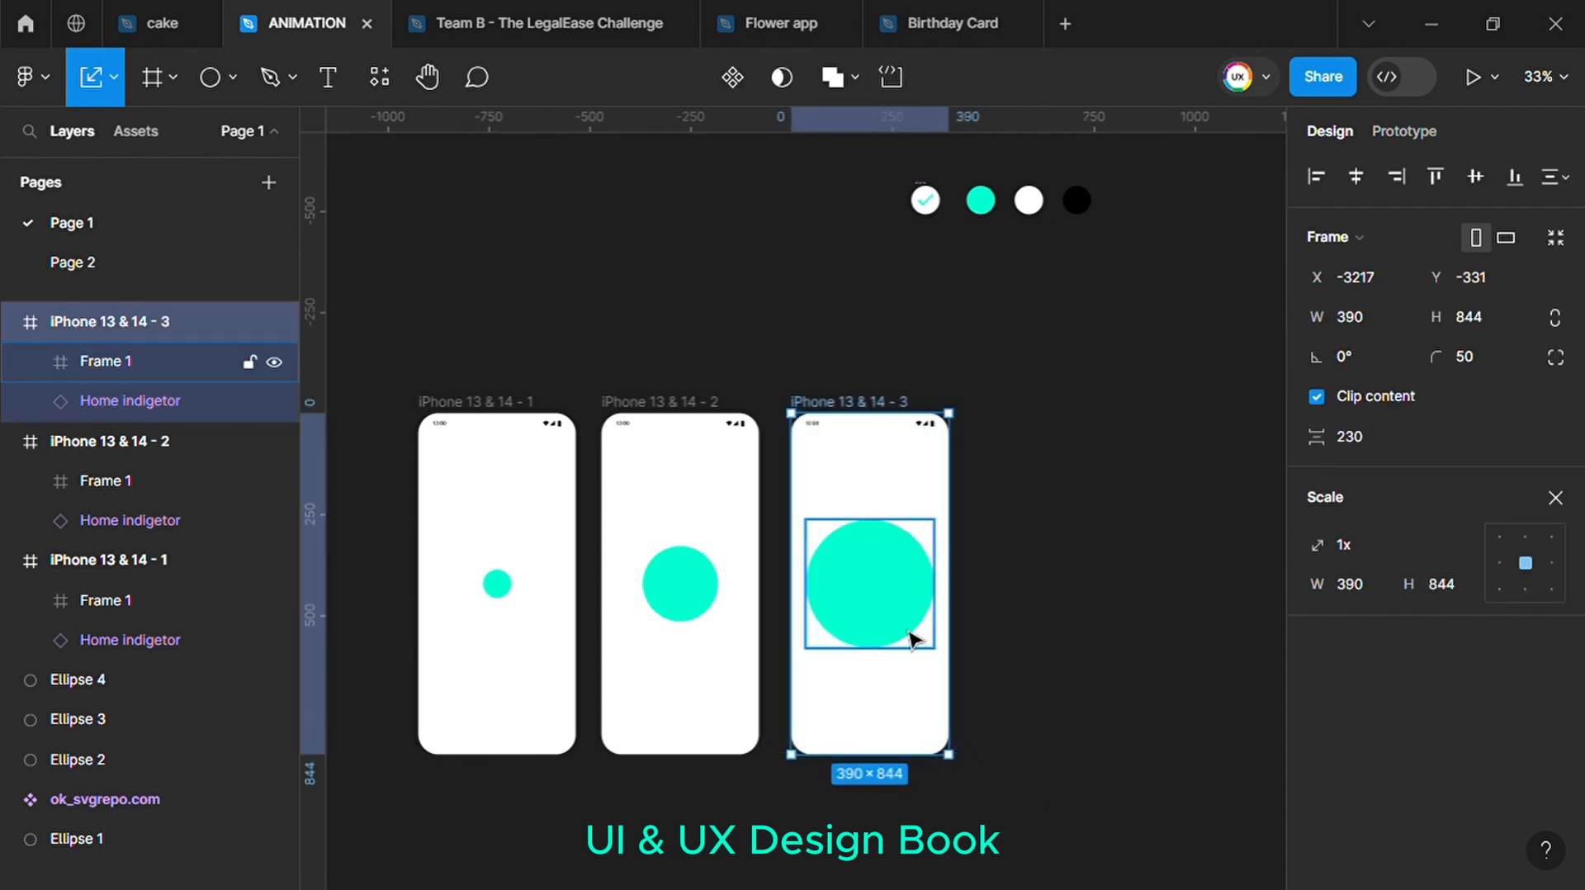
pyautogui.moveTo(913, 637); pyautogui.dragTo(1087, 587)
pyautogui.click(1101, 618)
pyautogui.click(951, 544)
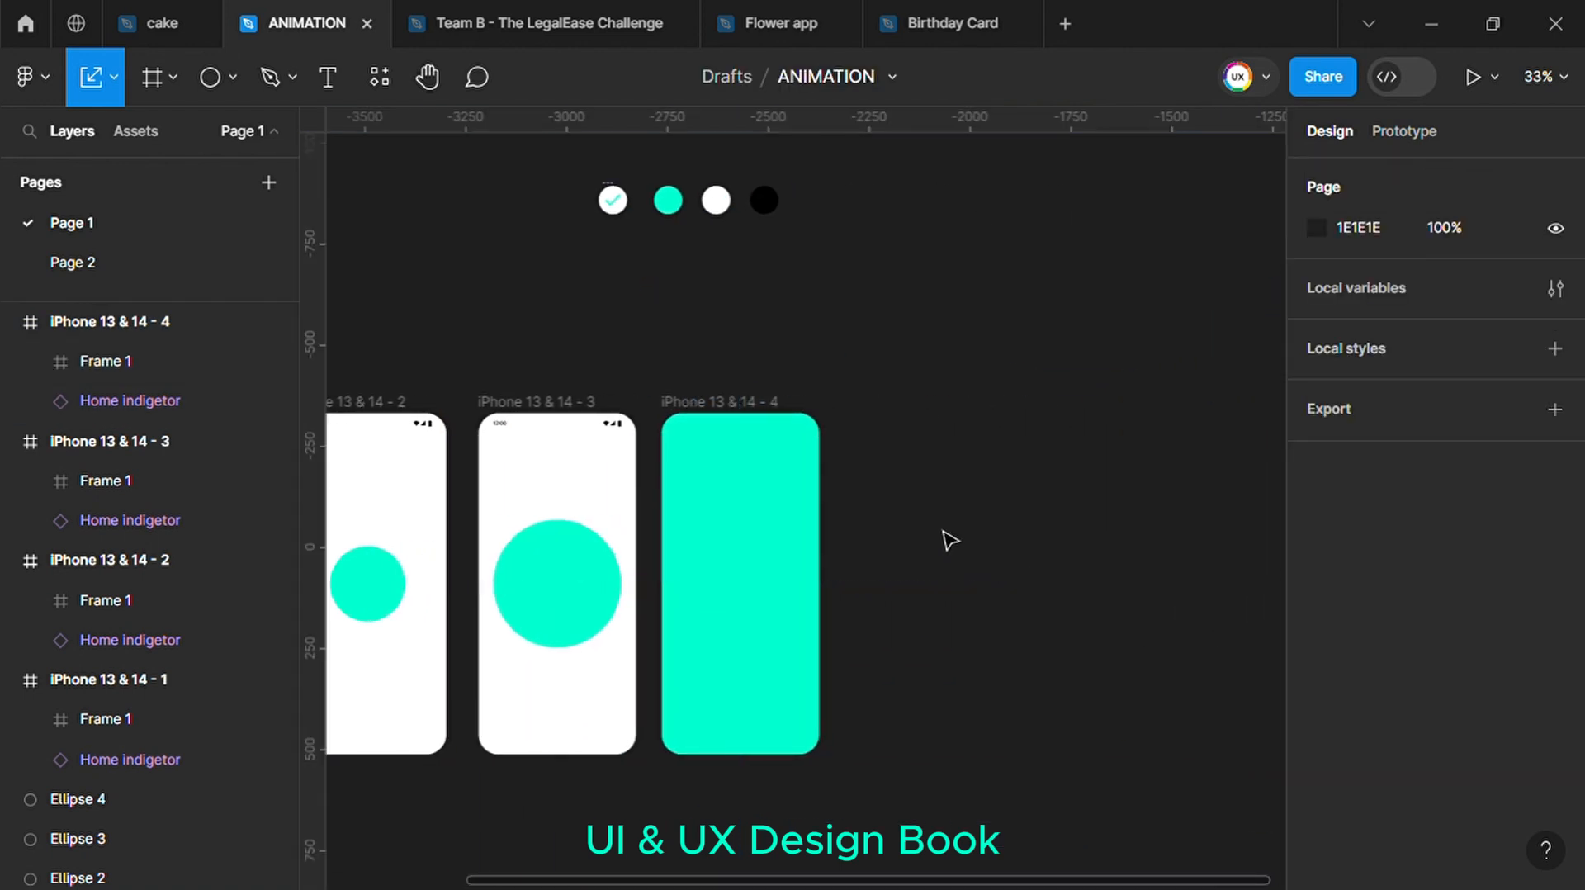
# Move the Home indigetor layer above Frame 1 in the fourth screen's layer order
pyautogui.scroll(-2, 828, 372)
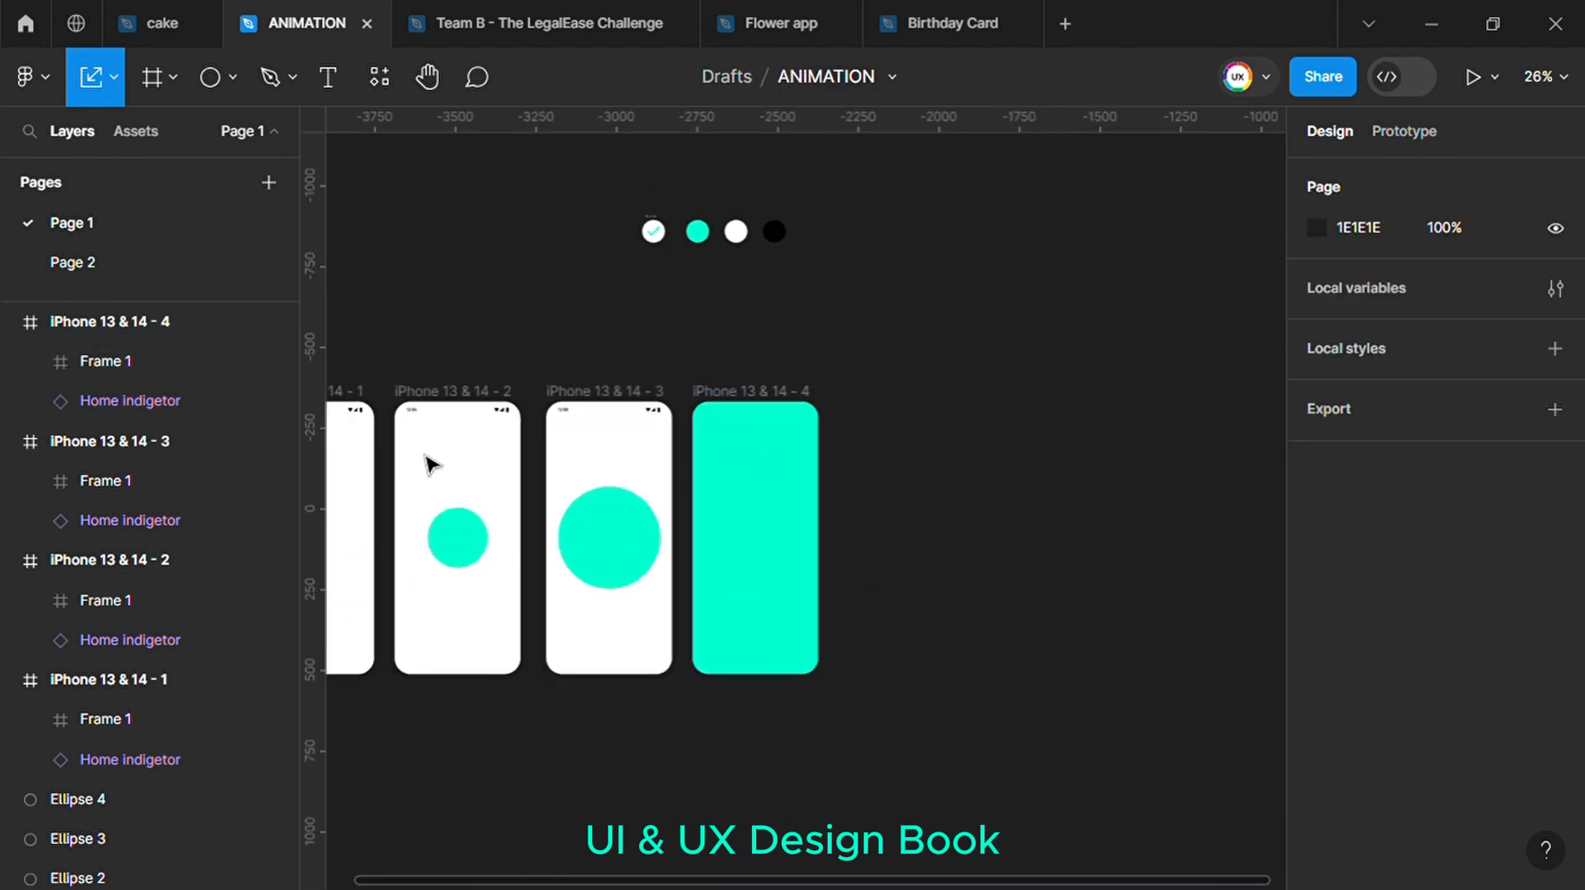
pyautogui.click(99, 400)
pyautogui.moveTo(99, 401); pyautogui.dragTo(107, 339)
pyautogui.click(919, 583)
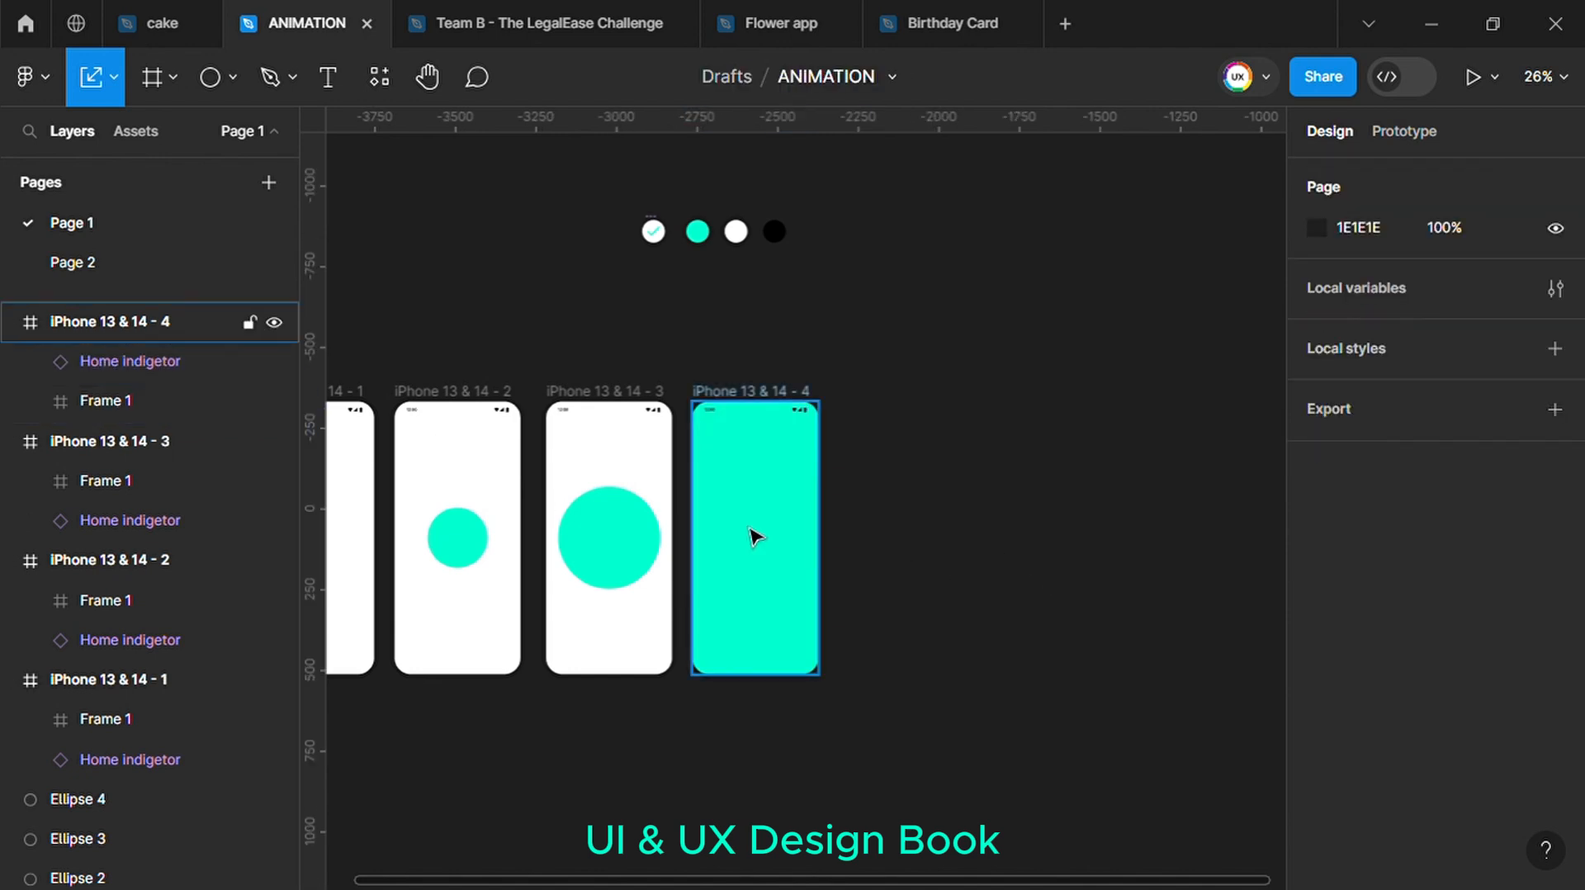
# Duplicate the fourth screen as a fifth one and place the white check-mark circle at its centre
pyautogui.moveTo(760, 537); pyautogui.dragTo(906, 528)
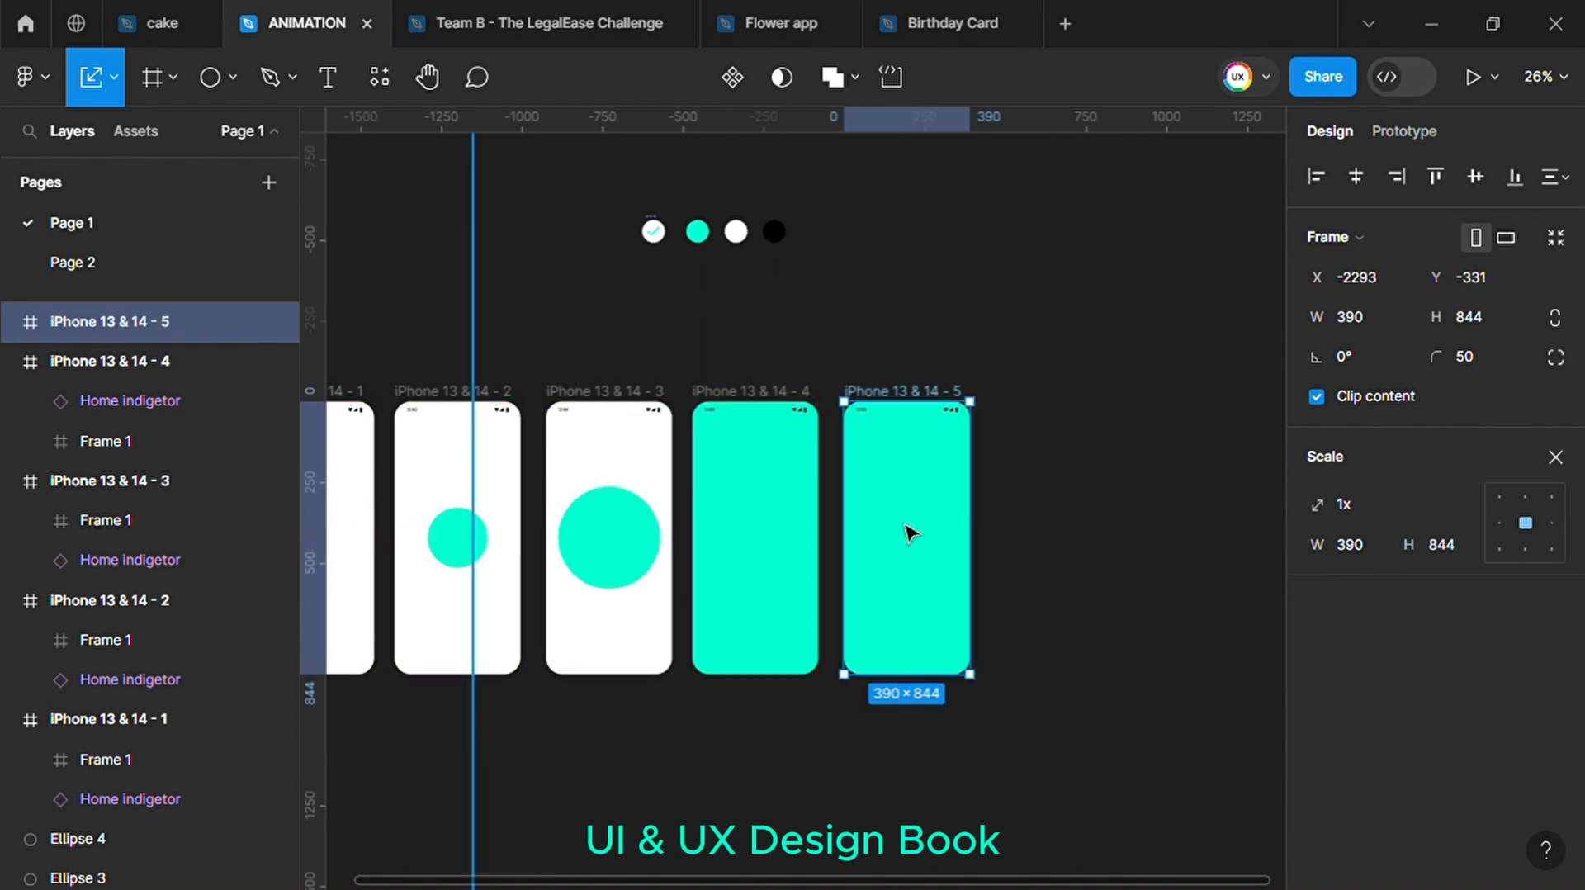
pyautogui.click(653, 232)
pyautogui.click(658, 249)
pyautogui.moveTo(653, 241); pyautogui.dragTo(908, 540)
pyautogui.click(1039, 505)
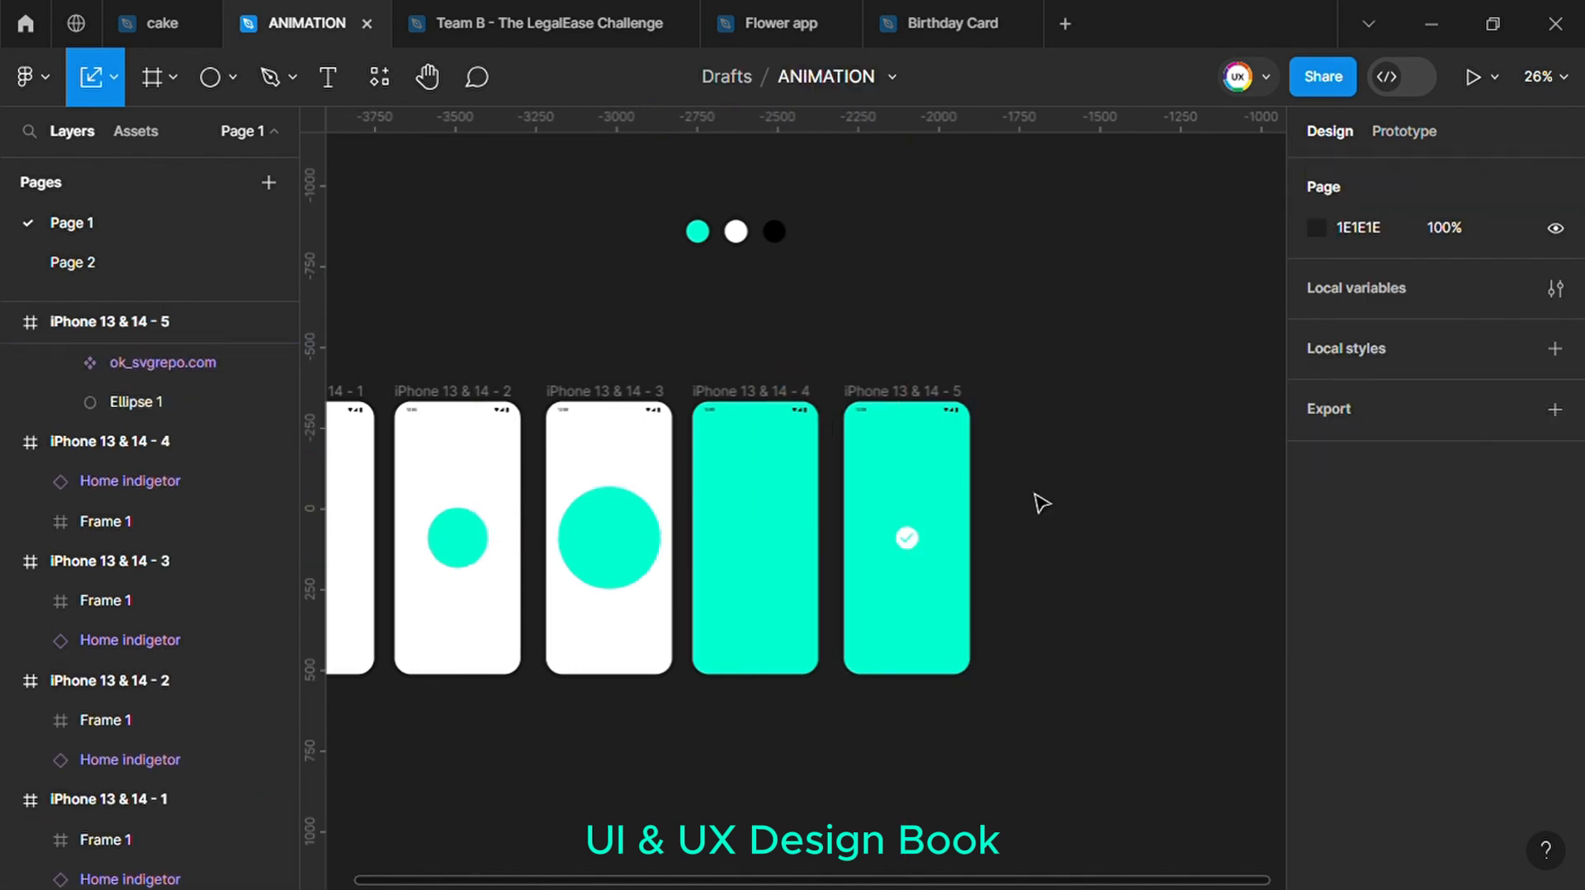
pyautogui.scroll(-3, 1041, 504)
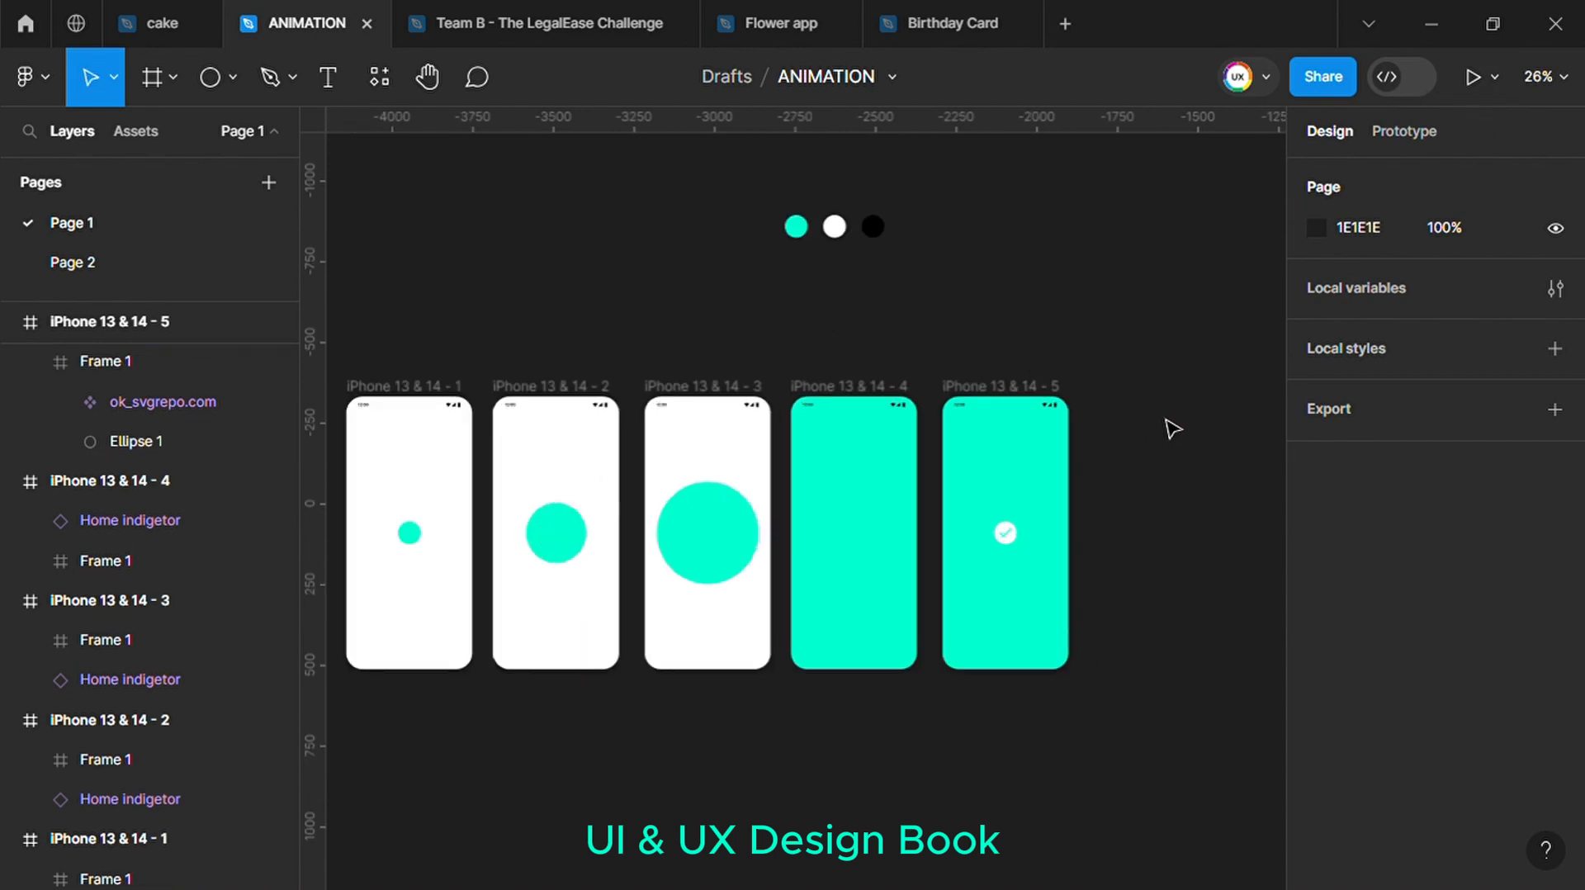
# Paste the cake app's home screen onto the canvas and position it beside the fifth screen
pyautogui.rightClick(1173, 428)
pyautogui.click(1184, 429)
pyautogui.moveTo(1223, 468); pyautogui.dragTo(1159, 471)
pyautogui.click(1159, 322)
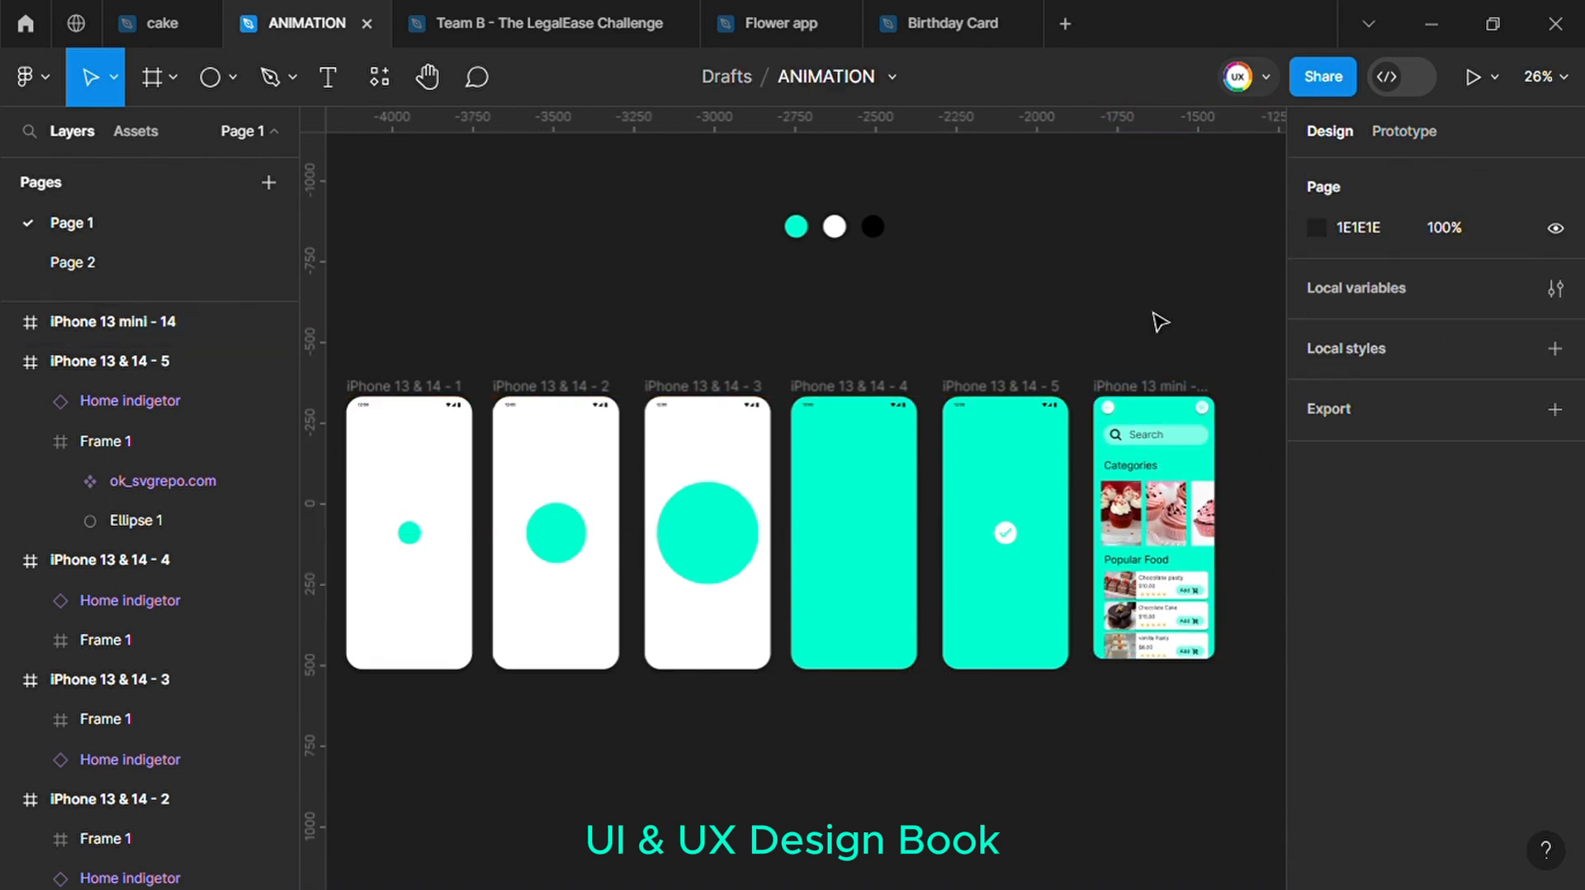
# Add a prototype link from the first screen to the second, triggered after a 1000 ms delay
pyautogui.click(1401, 132)
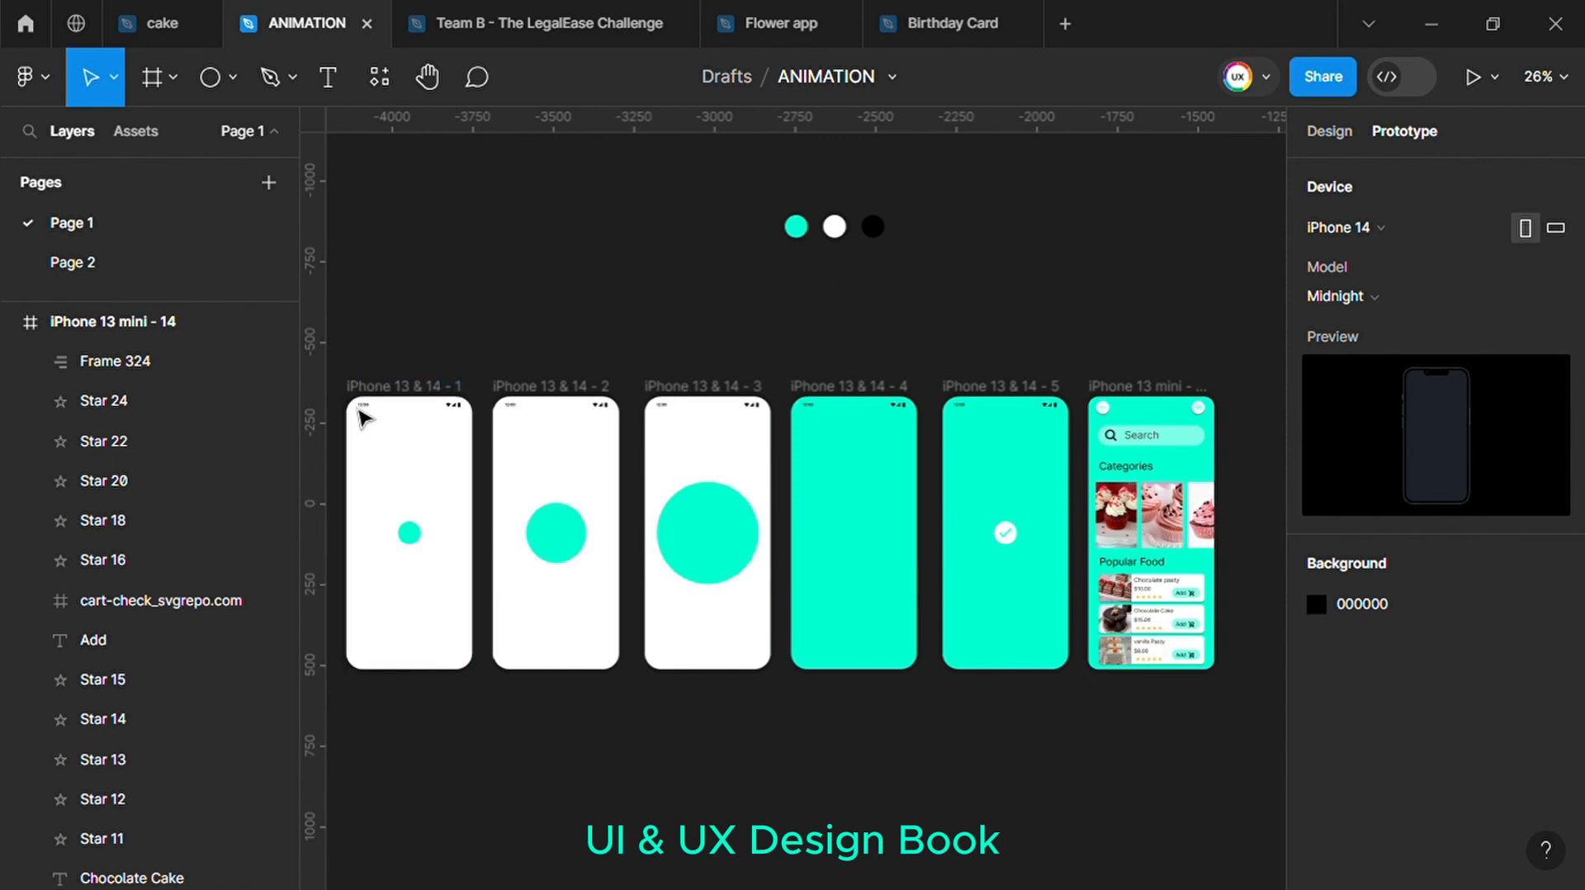
pyautogui.moveTo(341, 370); pyautogui.dragTo(484, 714)
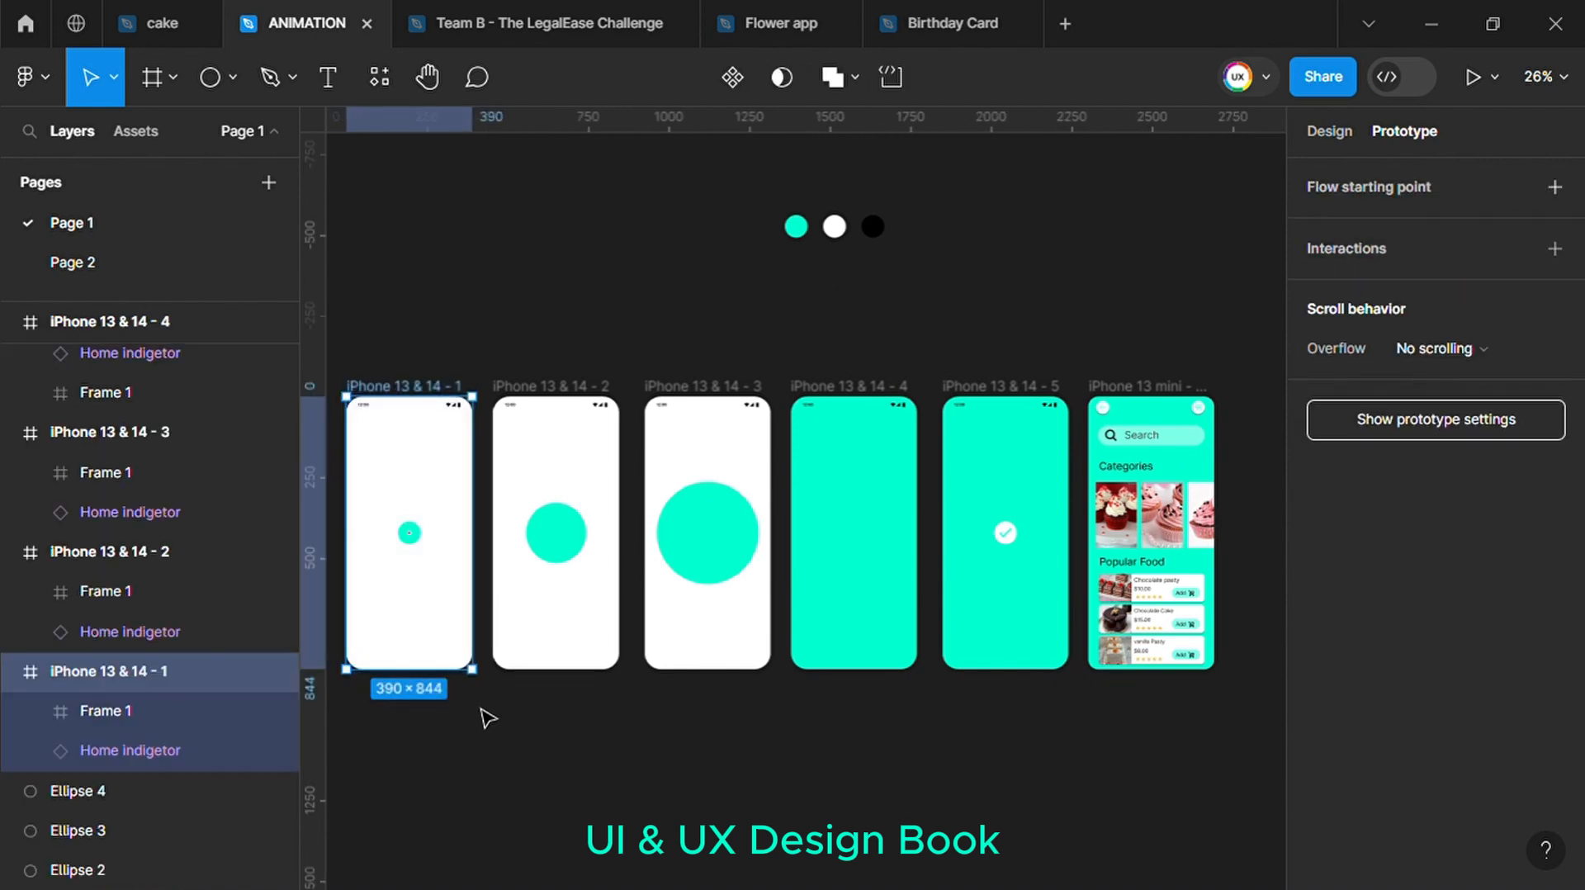
pyautogui.moveTo(488, 555); pyautogui.dragTo(548, 375)
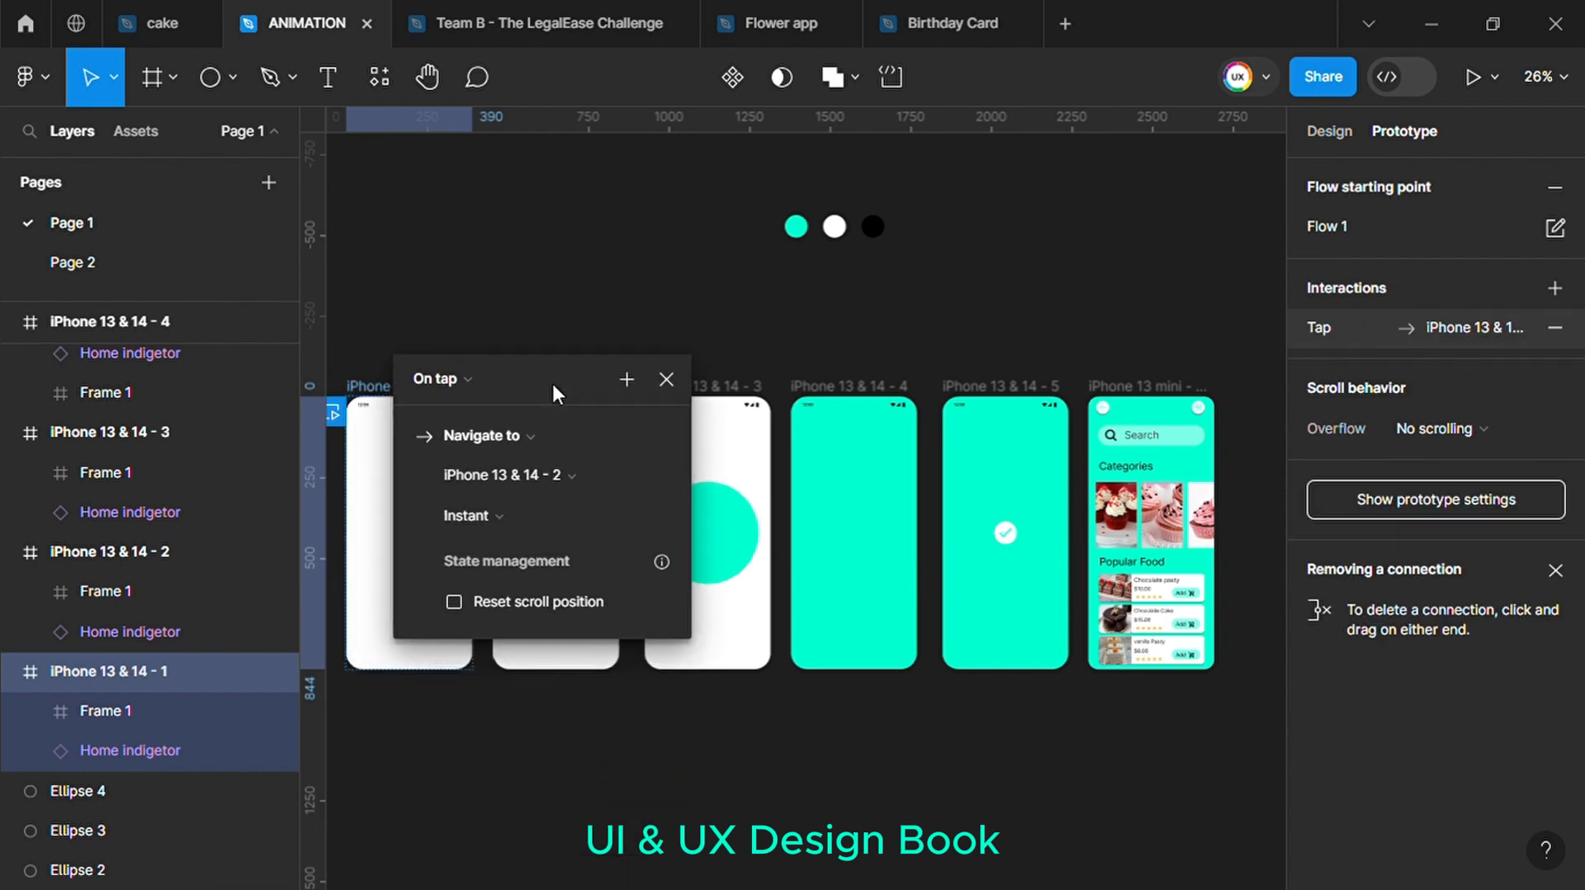
pyautogui.click(450, 379)
pyautogui.click(463, 694)
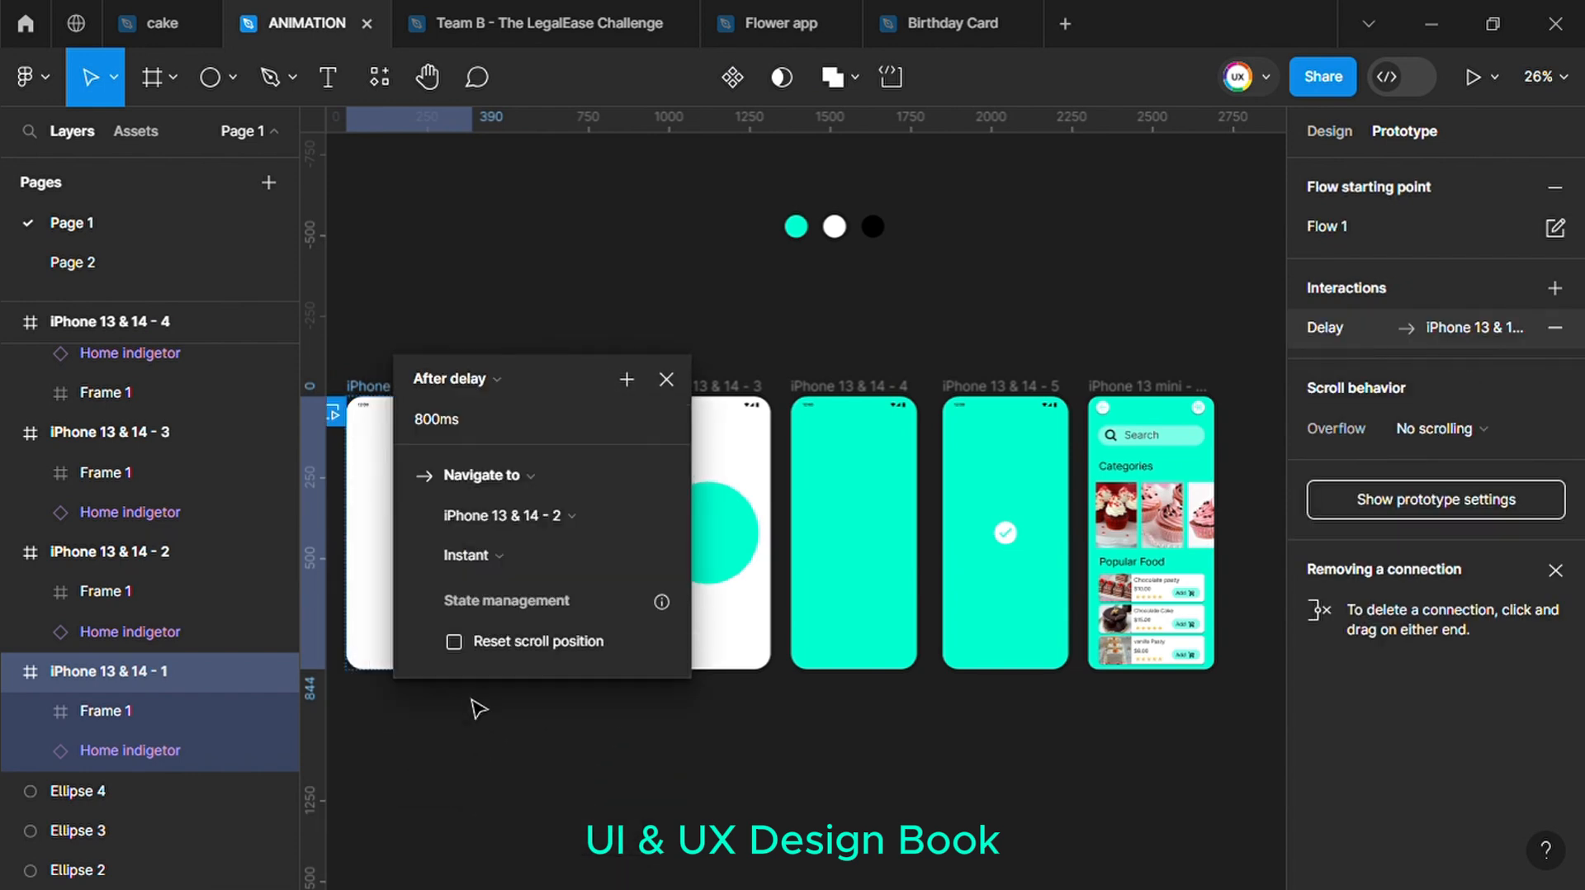
pyautogui.click(425, 418)
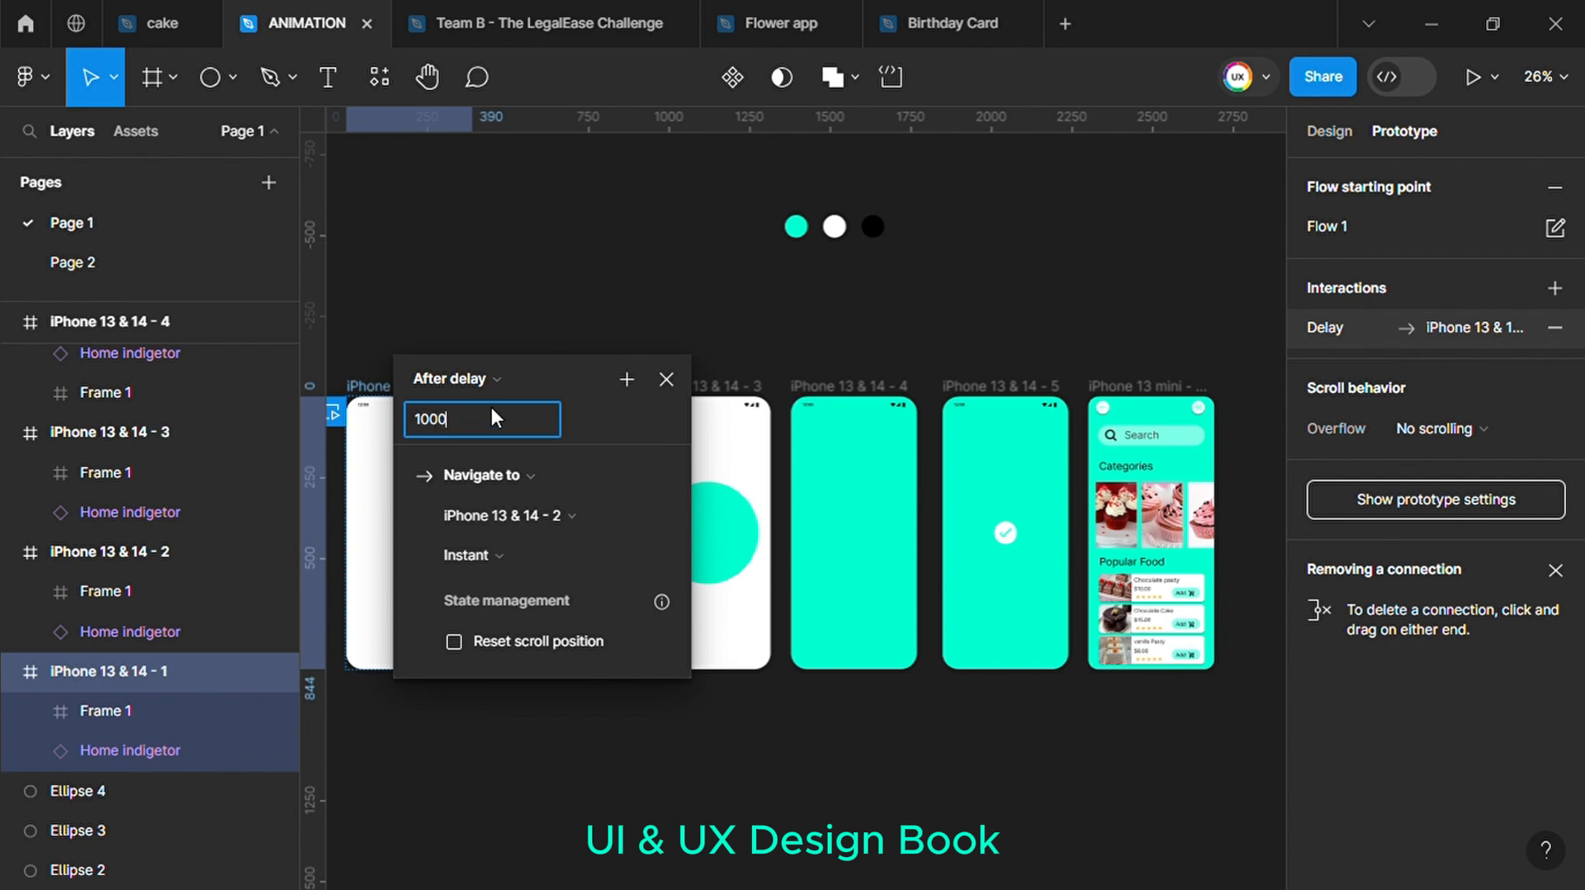
# Set the first link's transition to Smart animate with Bouncy easing and close the interaction settings
pyautogui.click(654, 551)
pyautogui.click(581, 619)
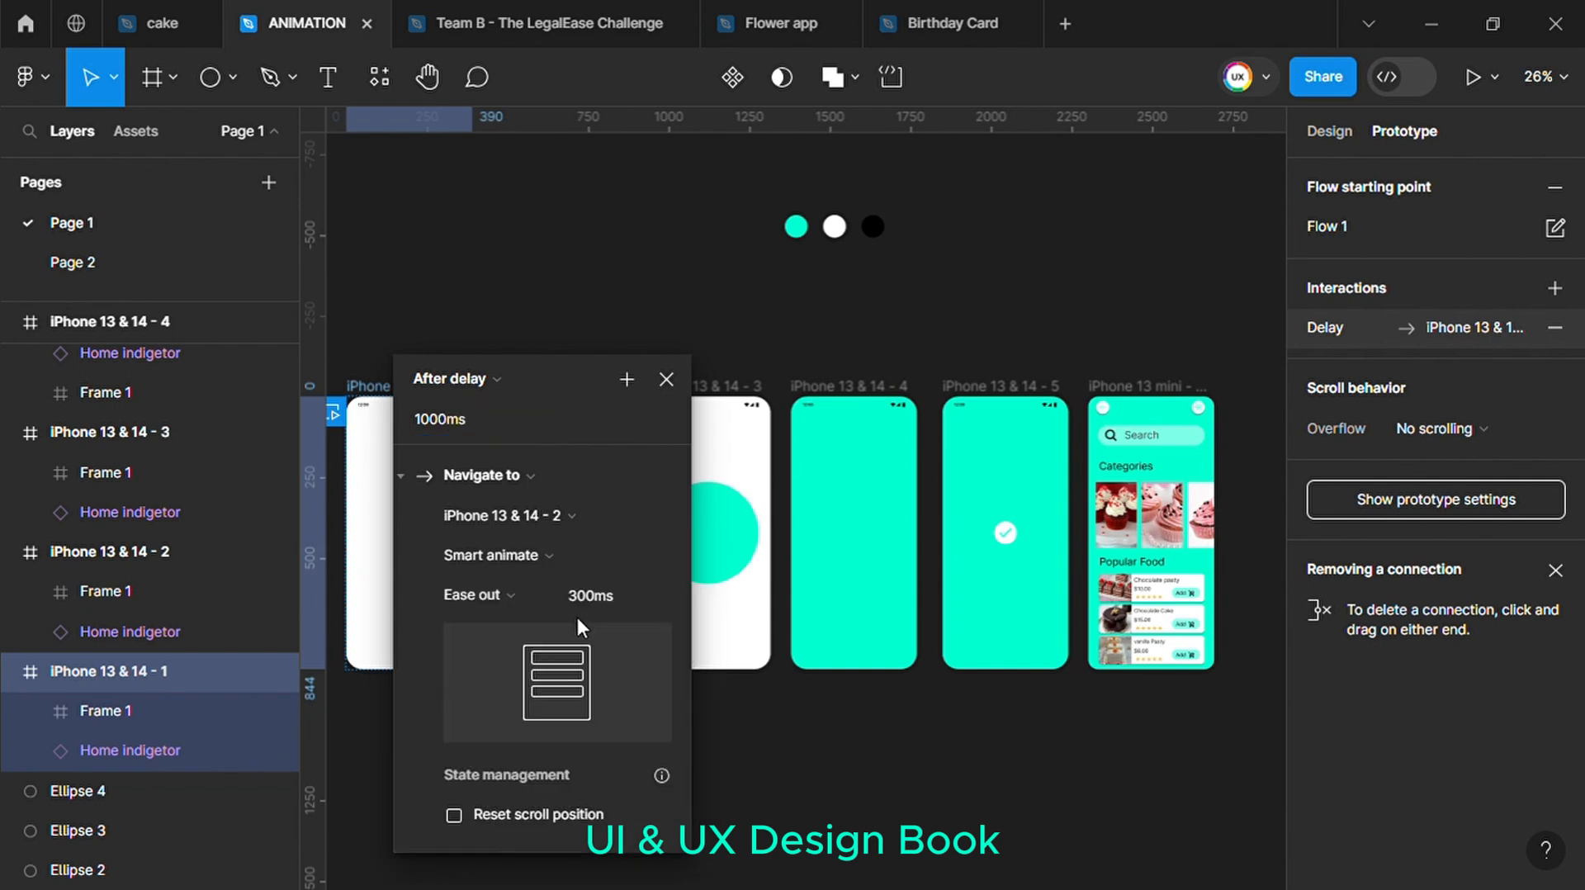
pyautogui.click(520, 596)
pyautogui.click(500, 795)
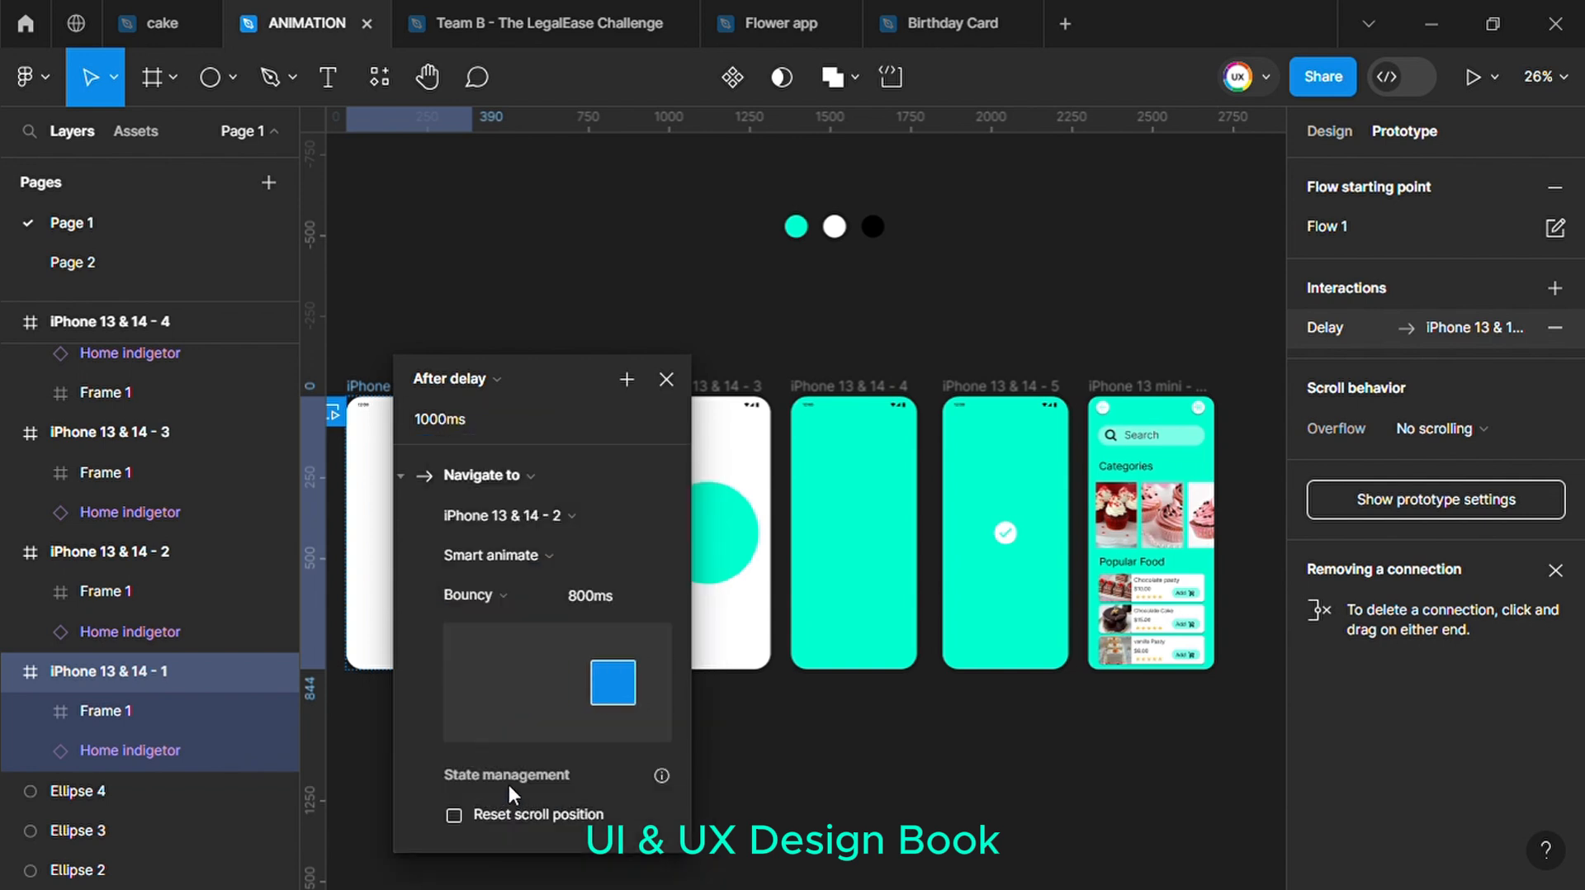
pyautogui.moveTo(574, 376); pyautogui.dragTo(911, 378)
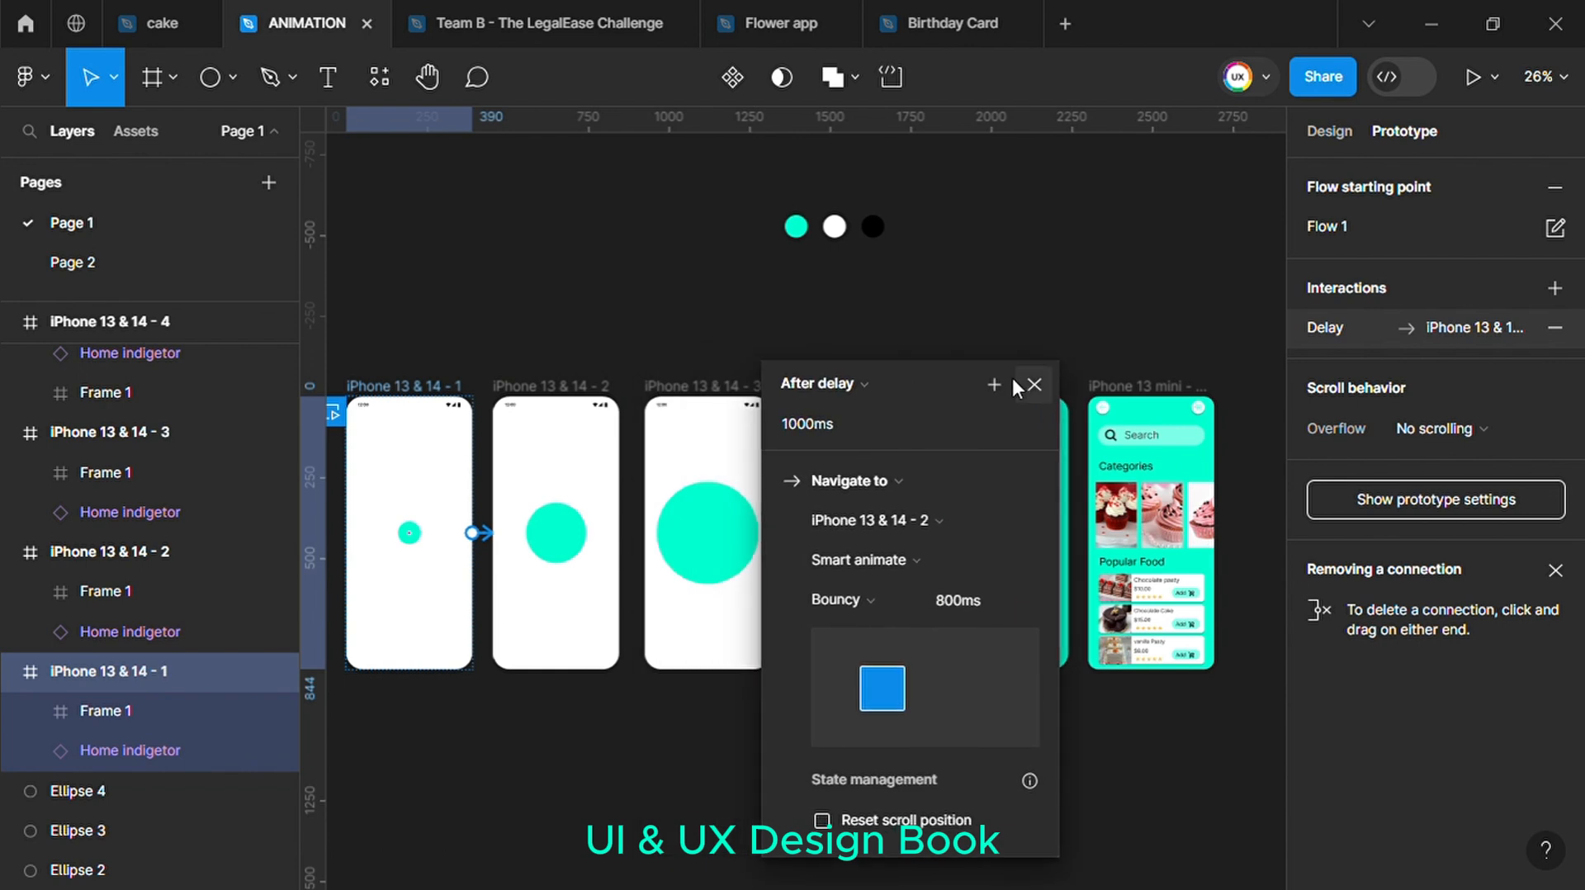
pyautogui.click(1034, 378)
# Link the second screen to the third with an After delay trigger
pyautogui.moveTo(487, 376); pyautogui.dragTo(631, 702)
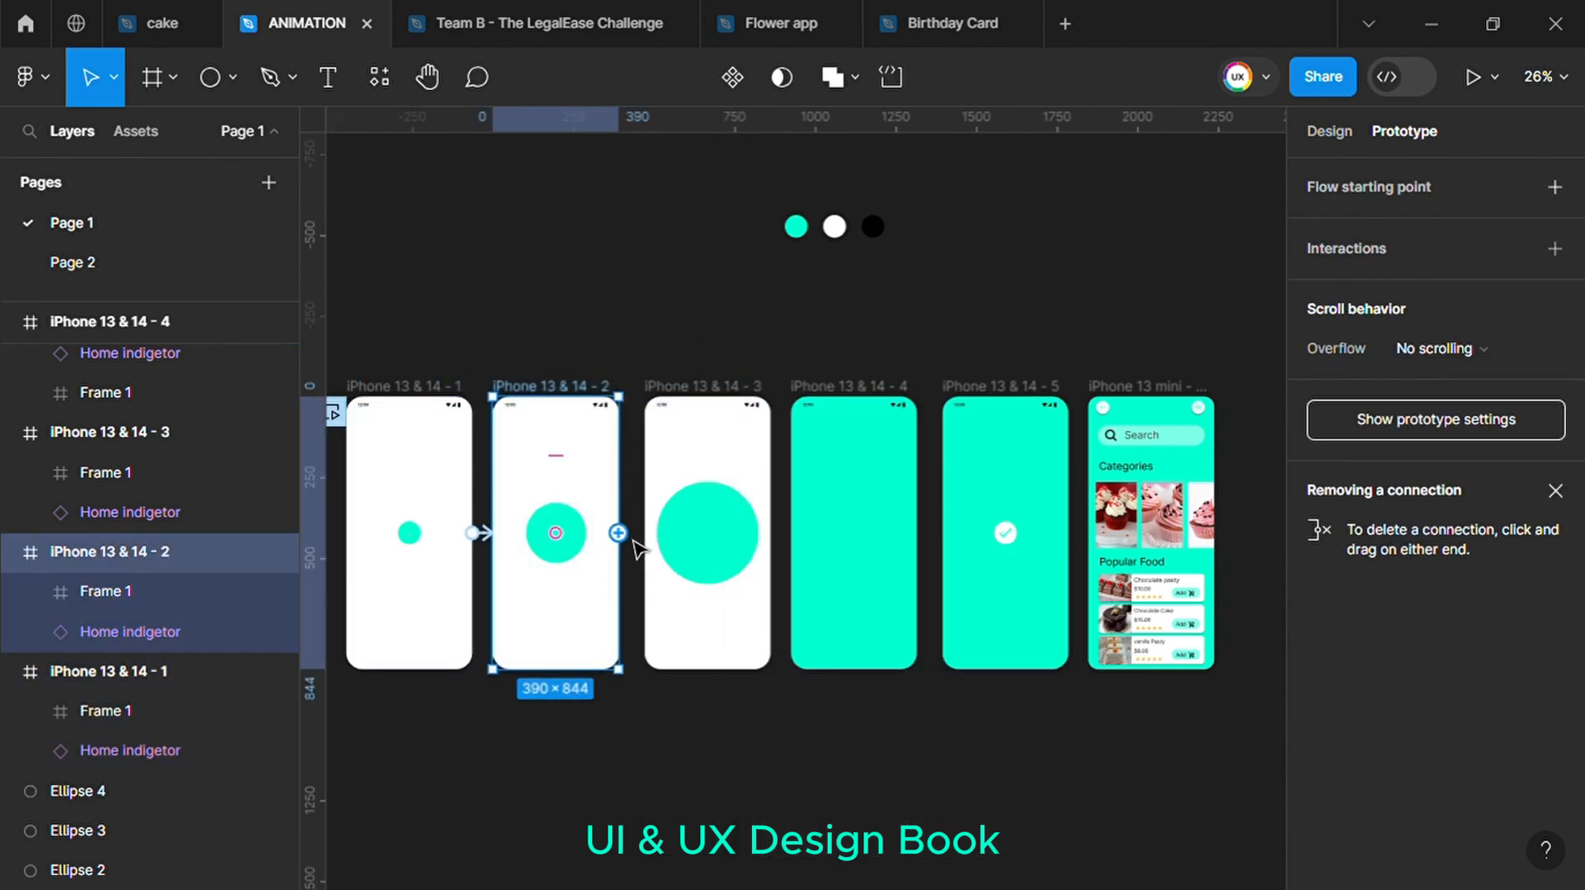
pyautogui.moveTo(617, 532); pyautogui.dragTo(661, 459)
pyautogui.click(583, 597)
pyautogui.click(566, 855)
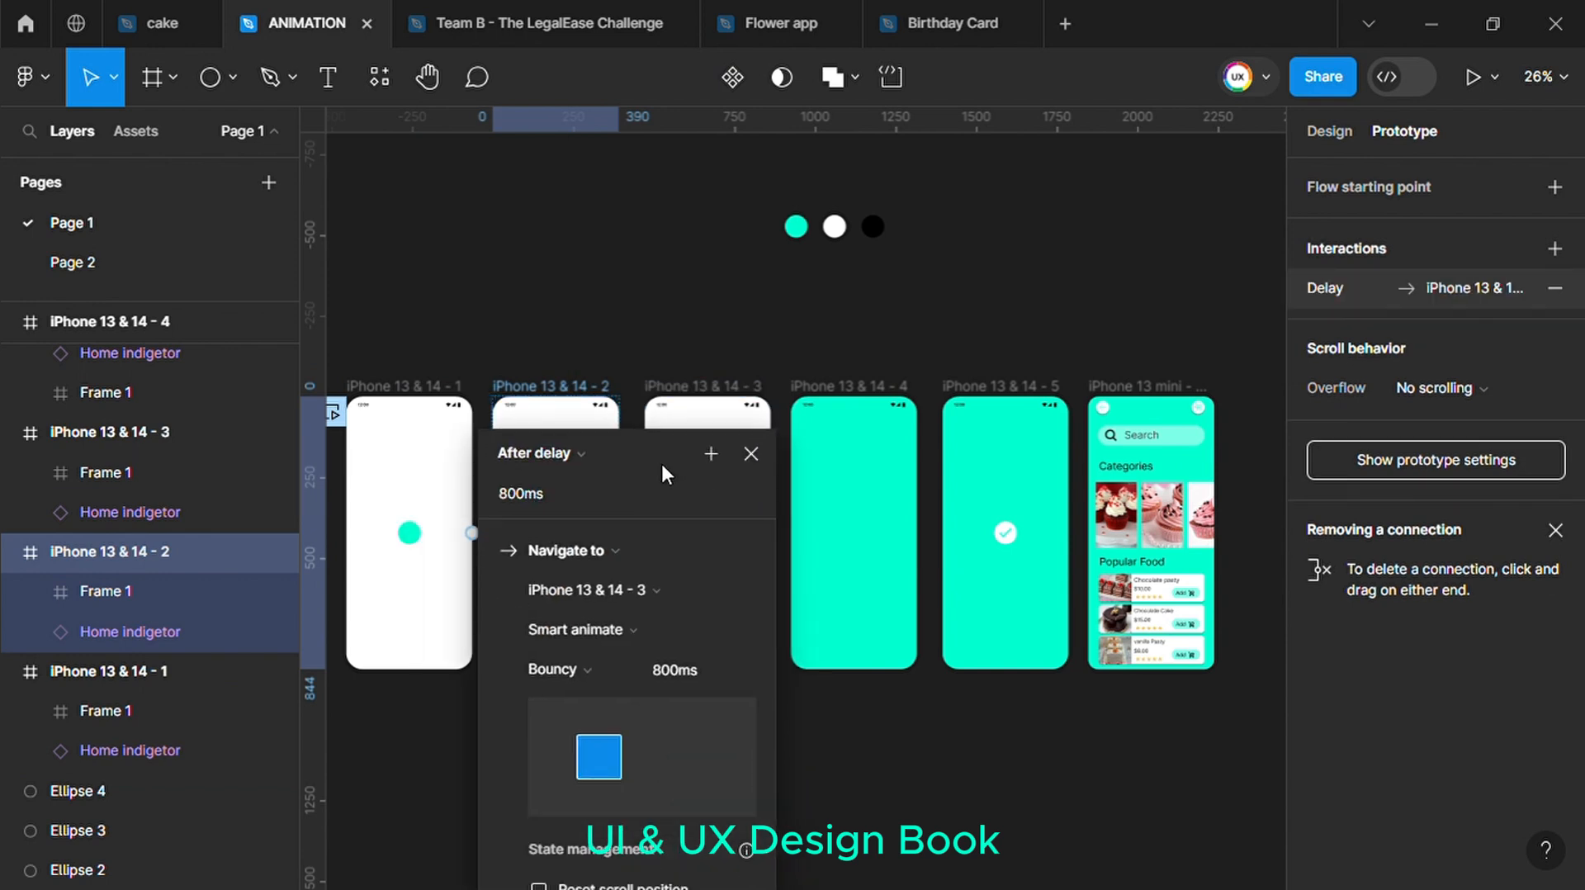
pyautogui.click(753, 455)
# Link the third screen to the fourth with an After delay trigger and close the interaction settings
pyautogui.moveTo(625, 375); pyautogui.dragTo(794, 774)
pyautogui.moveTo(771, 532); pyautogui.dragTo(807, 464)
pyautogui.click(708, 403)
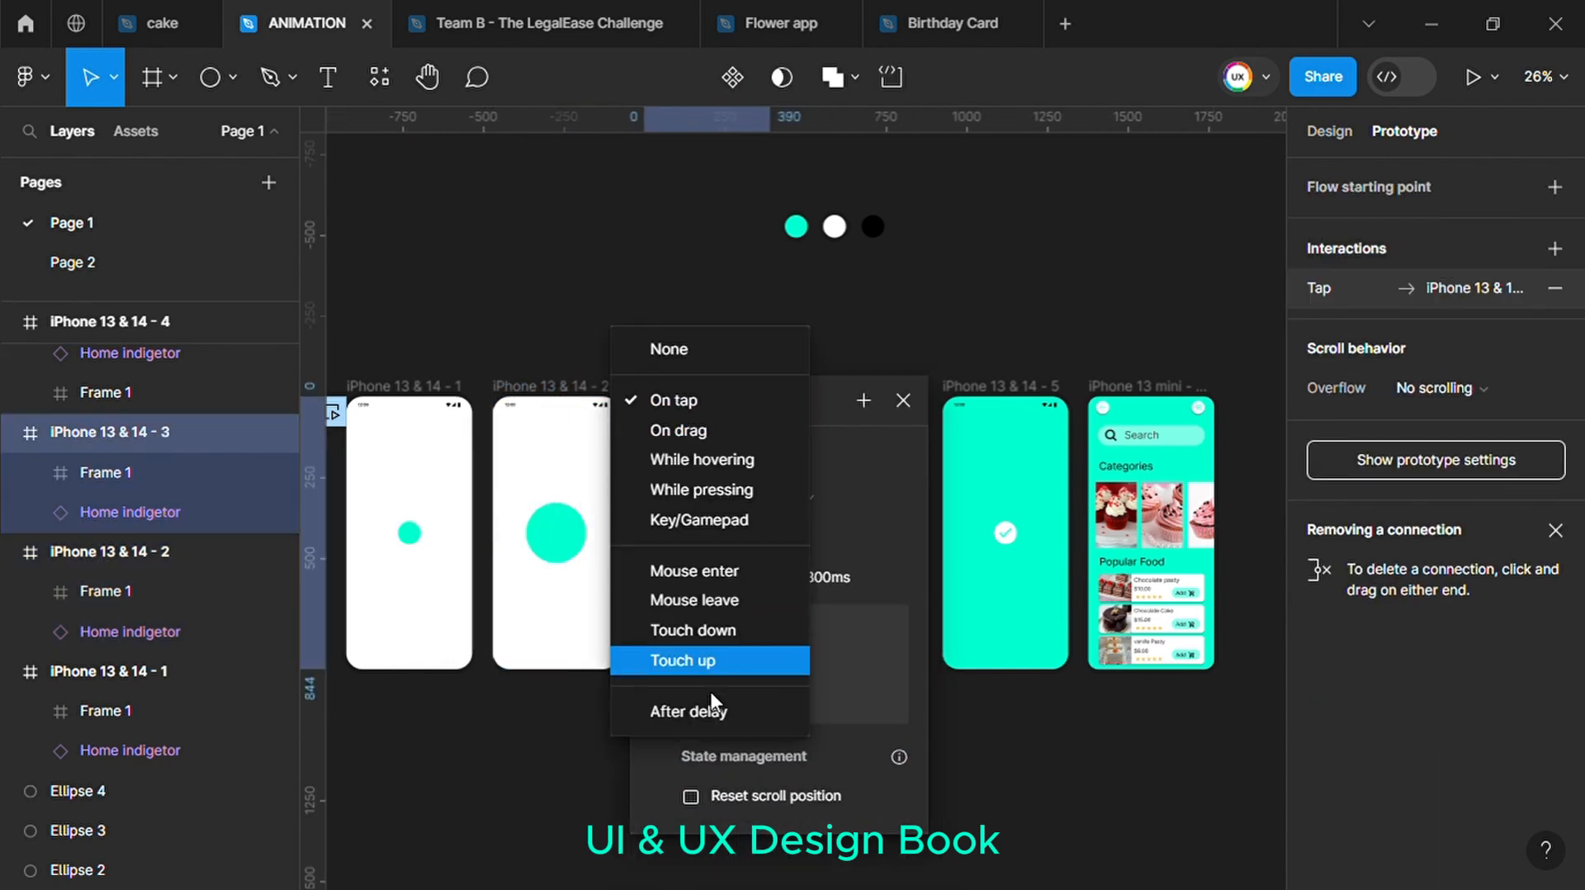
pyautogui.click(713, 701)
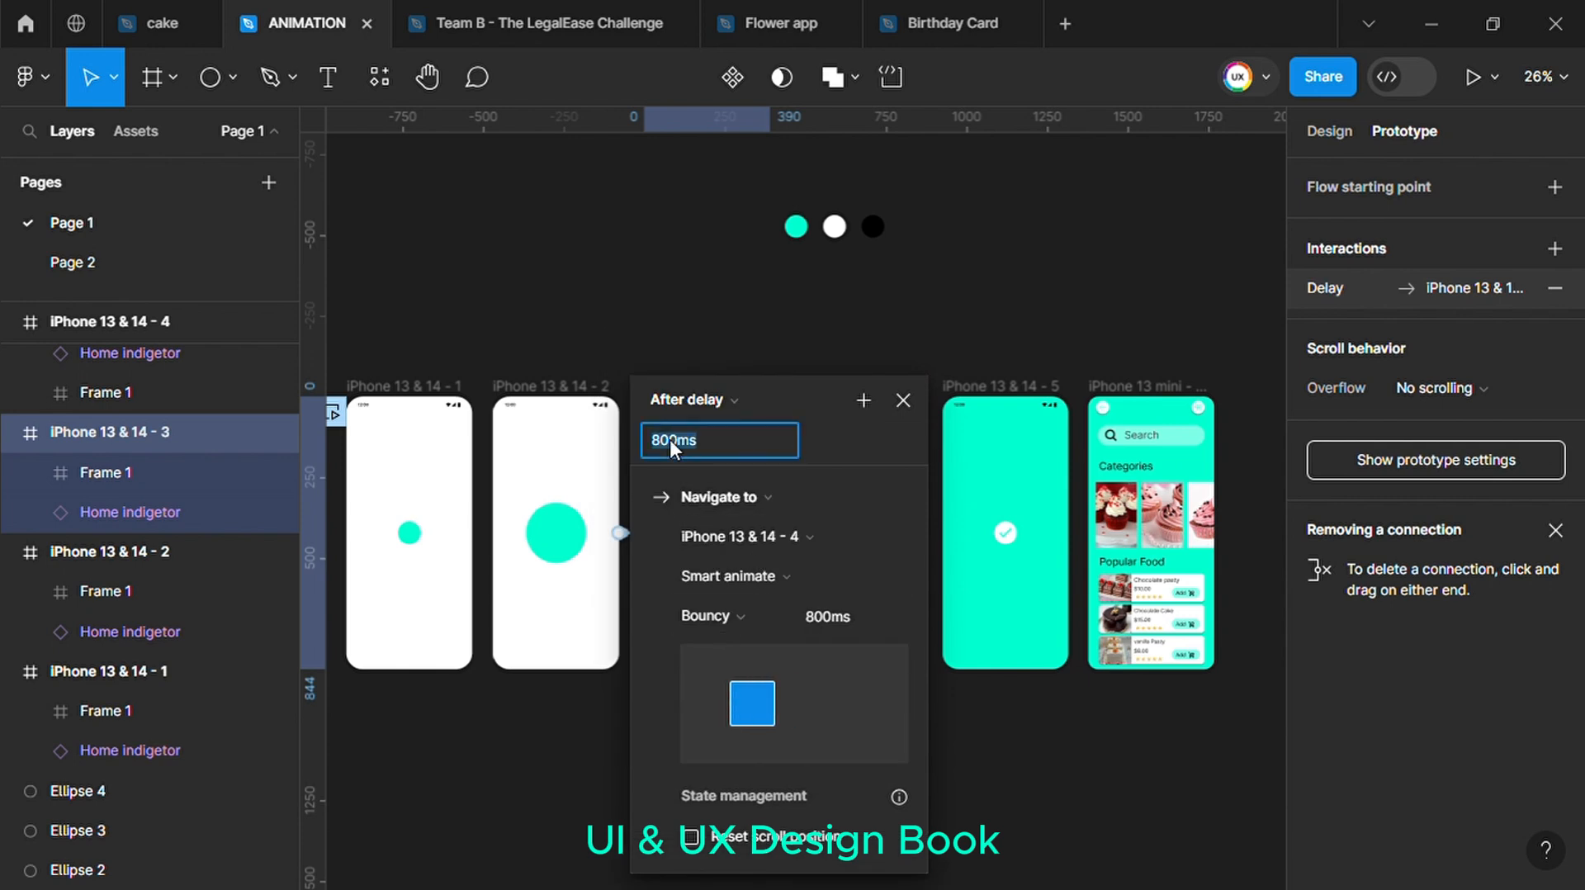
pyautogui.click(911, 408)
# Link the fourth screen to the fifth, check-mark screen with an After delay trigger of 1 ms
pyautogui.click(884, 495)
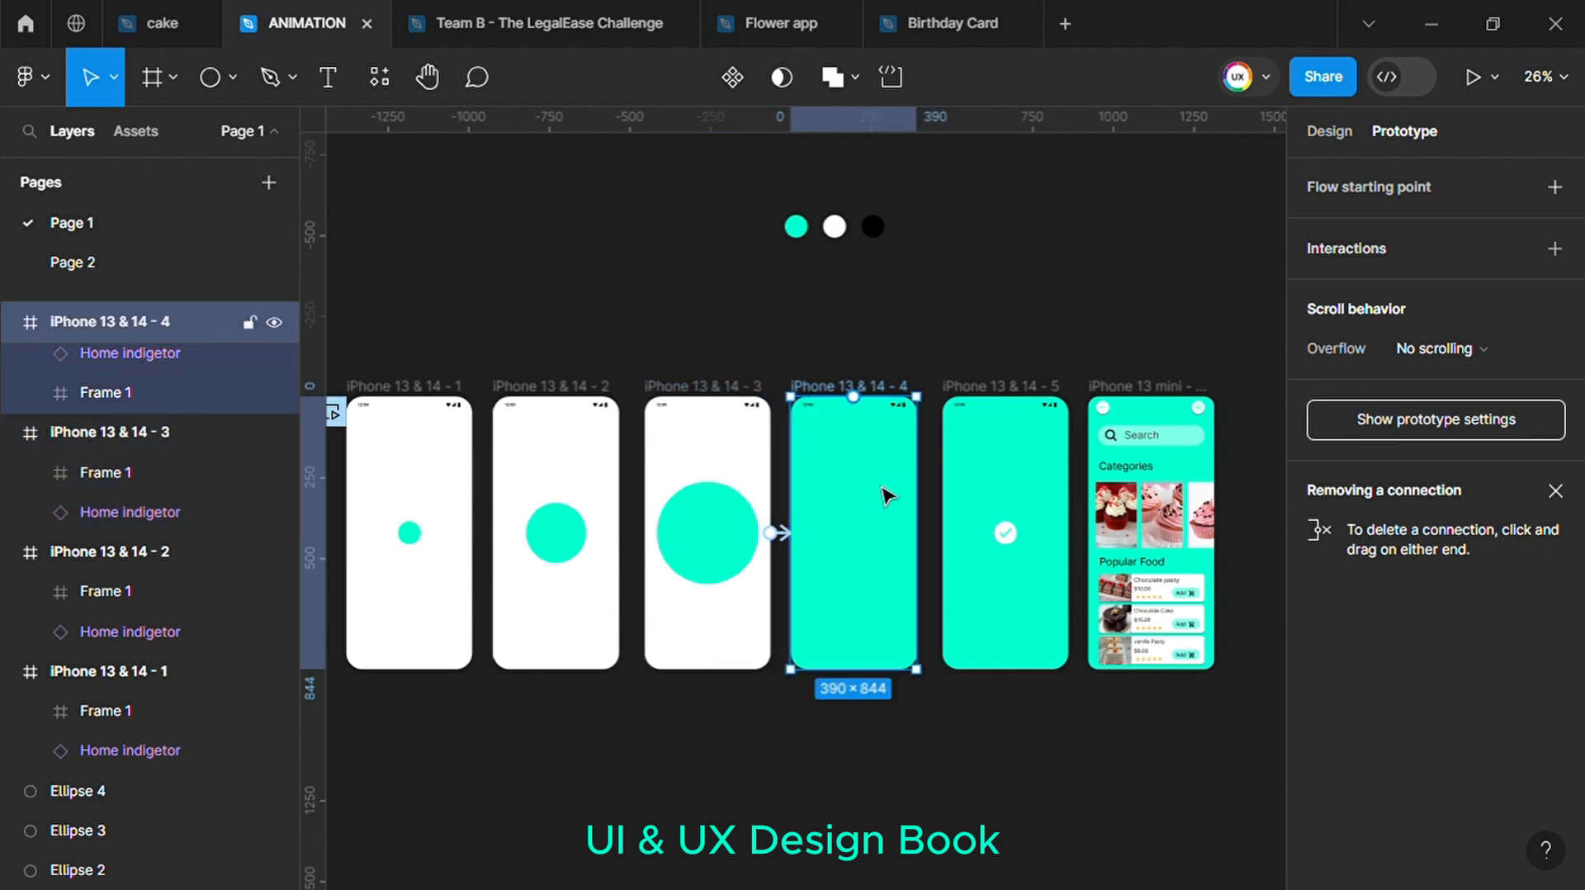
pyautogui.moveTo(915, 532); pyautogui.dragTo(966, 551)
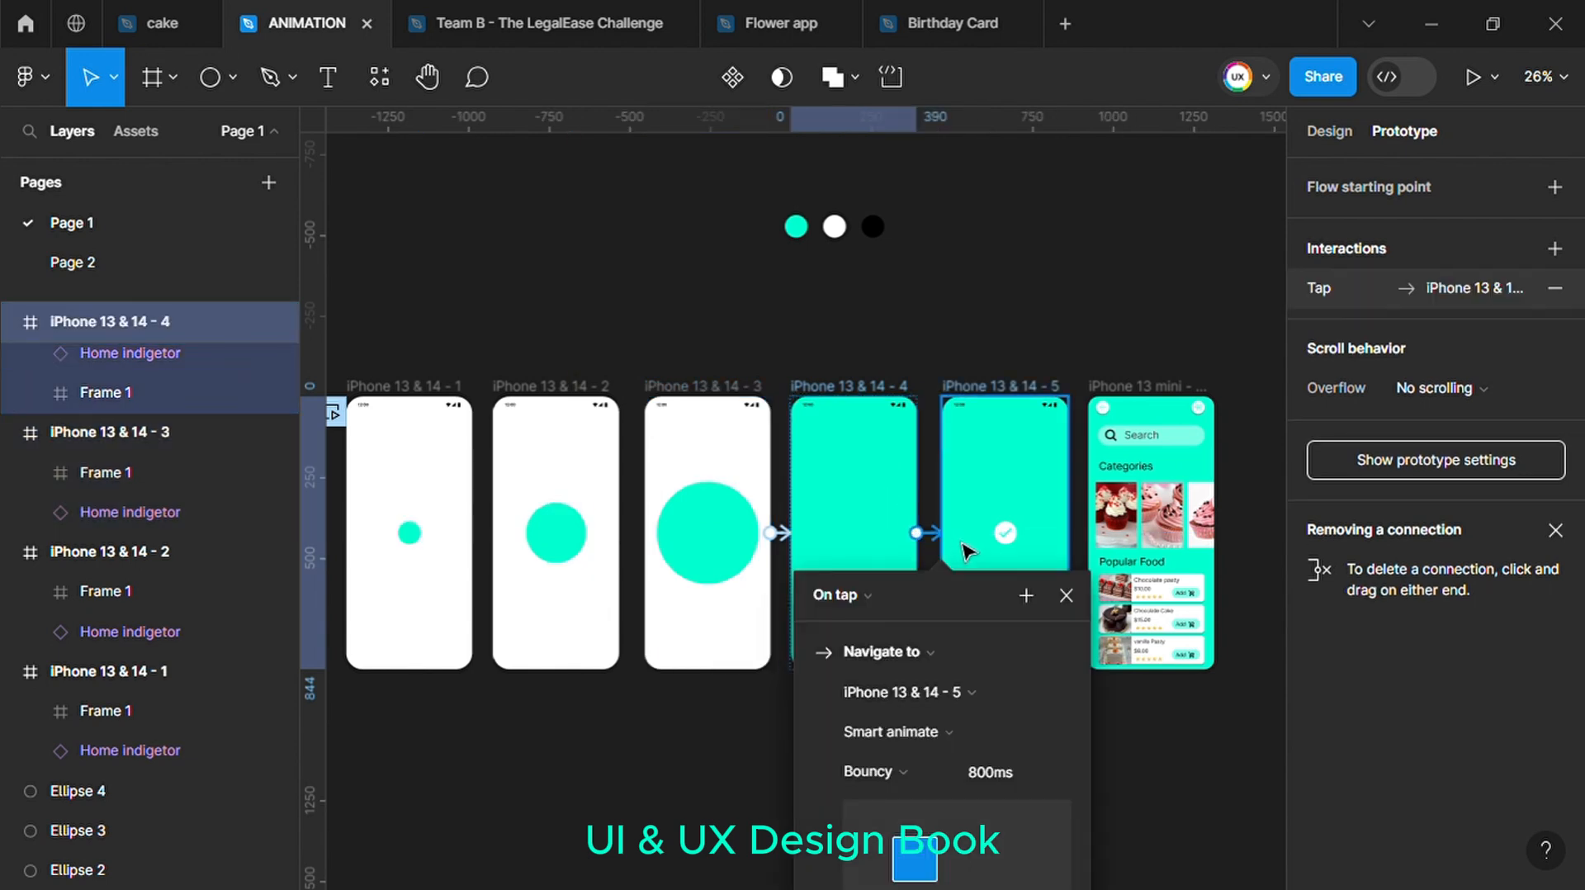
pyautogui.click(863, 443)
pyautogui.click(855, 753)
pyautogui.click(834, 486)
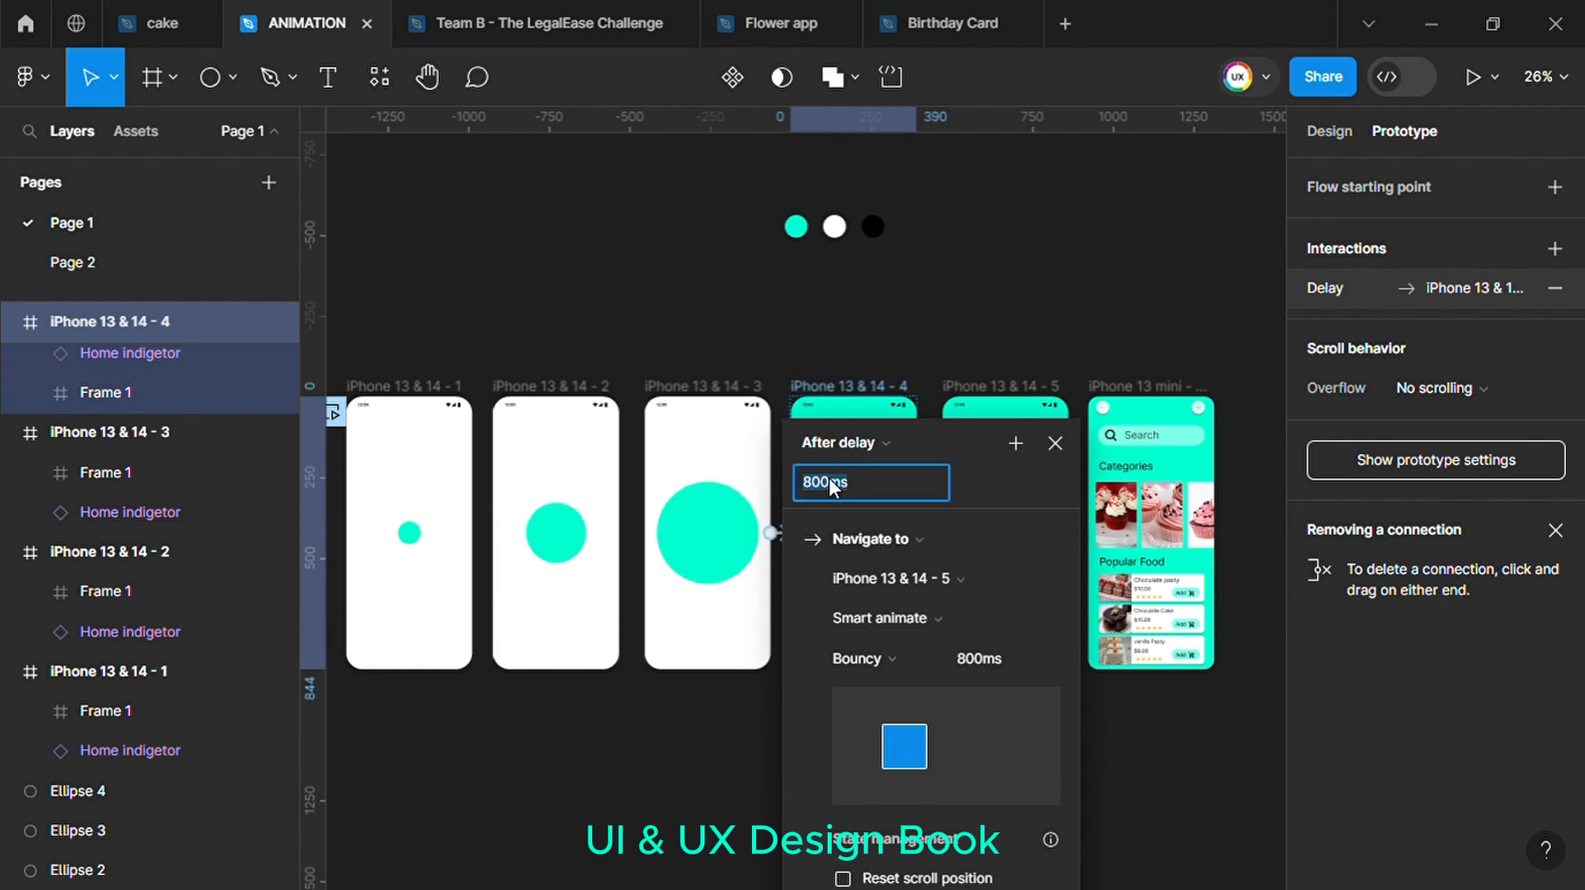
pyautogui.click(1149, 807)
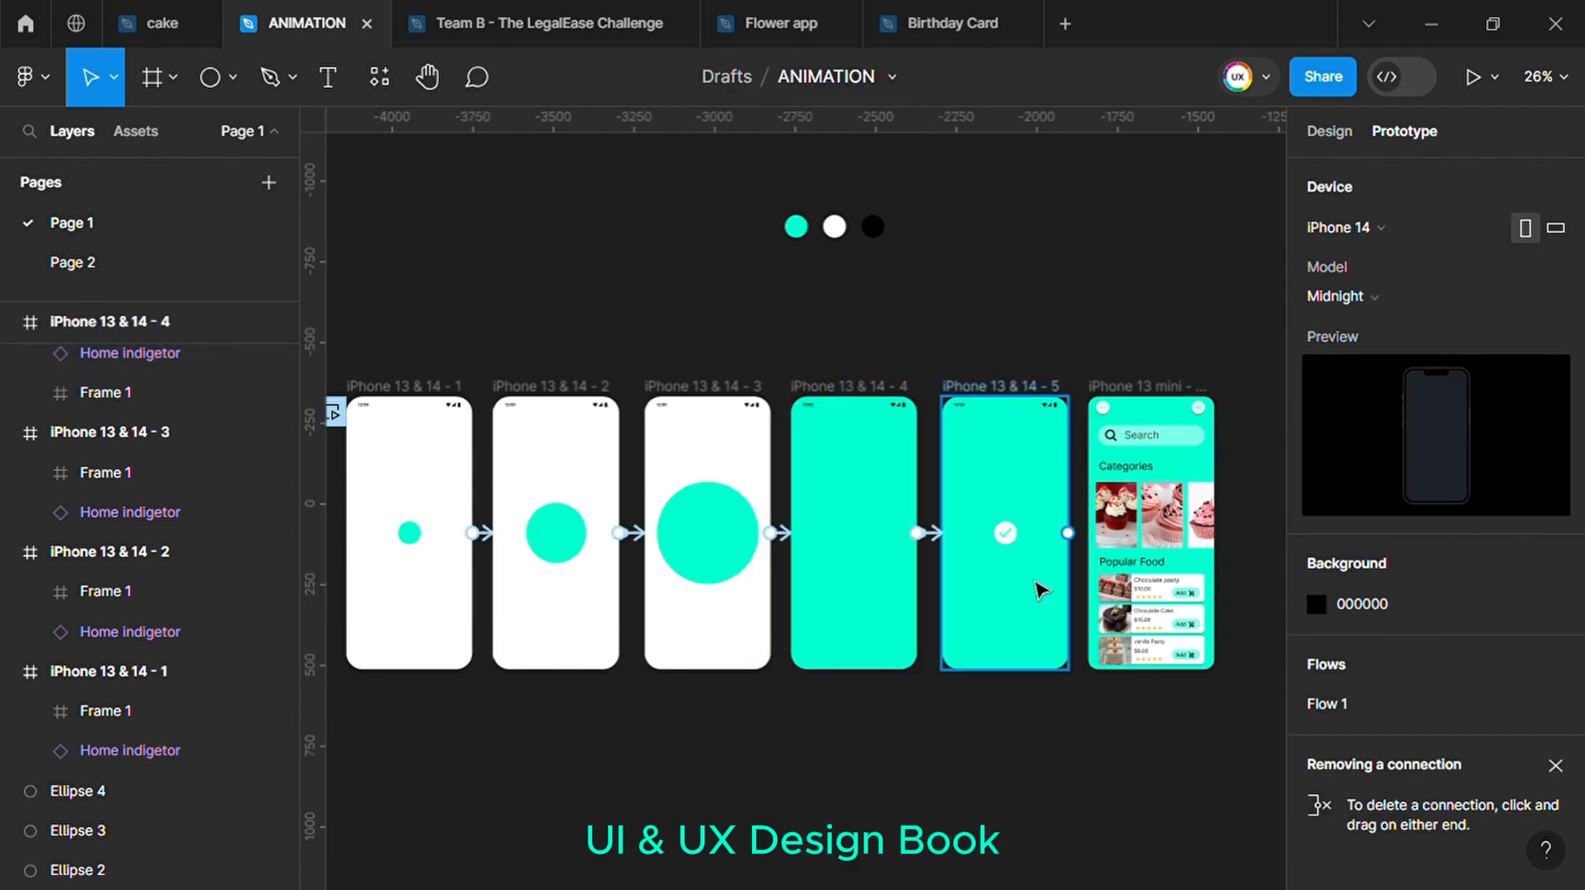
# Change the easing of the fourth screen's Smart animate transition to Ease in and close its interaction settings
pyautogui.click(920, 541)
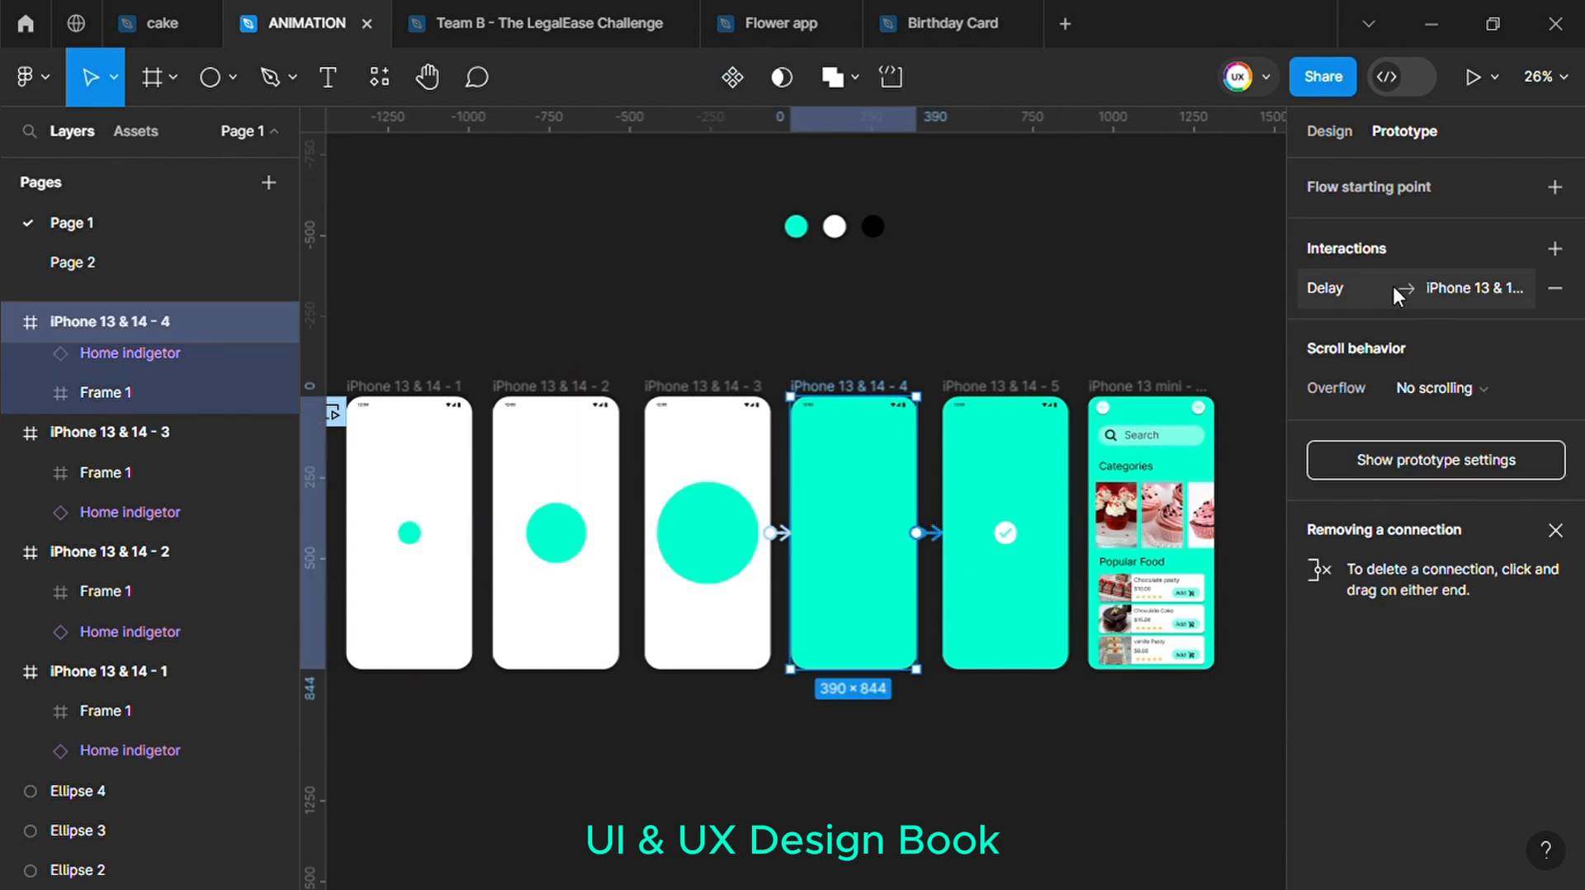
pyautogui.click(1361, 289)
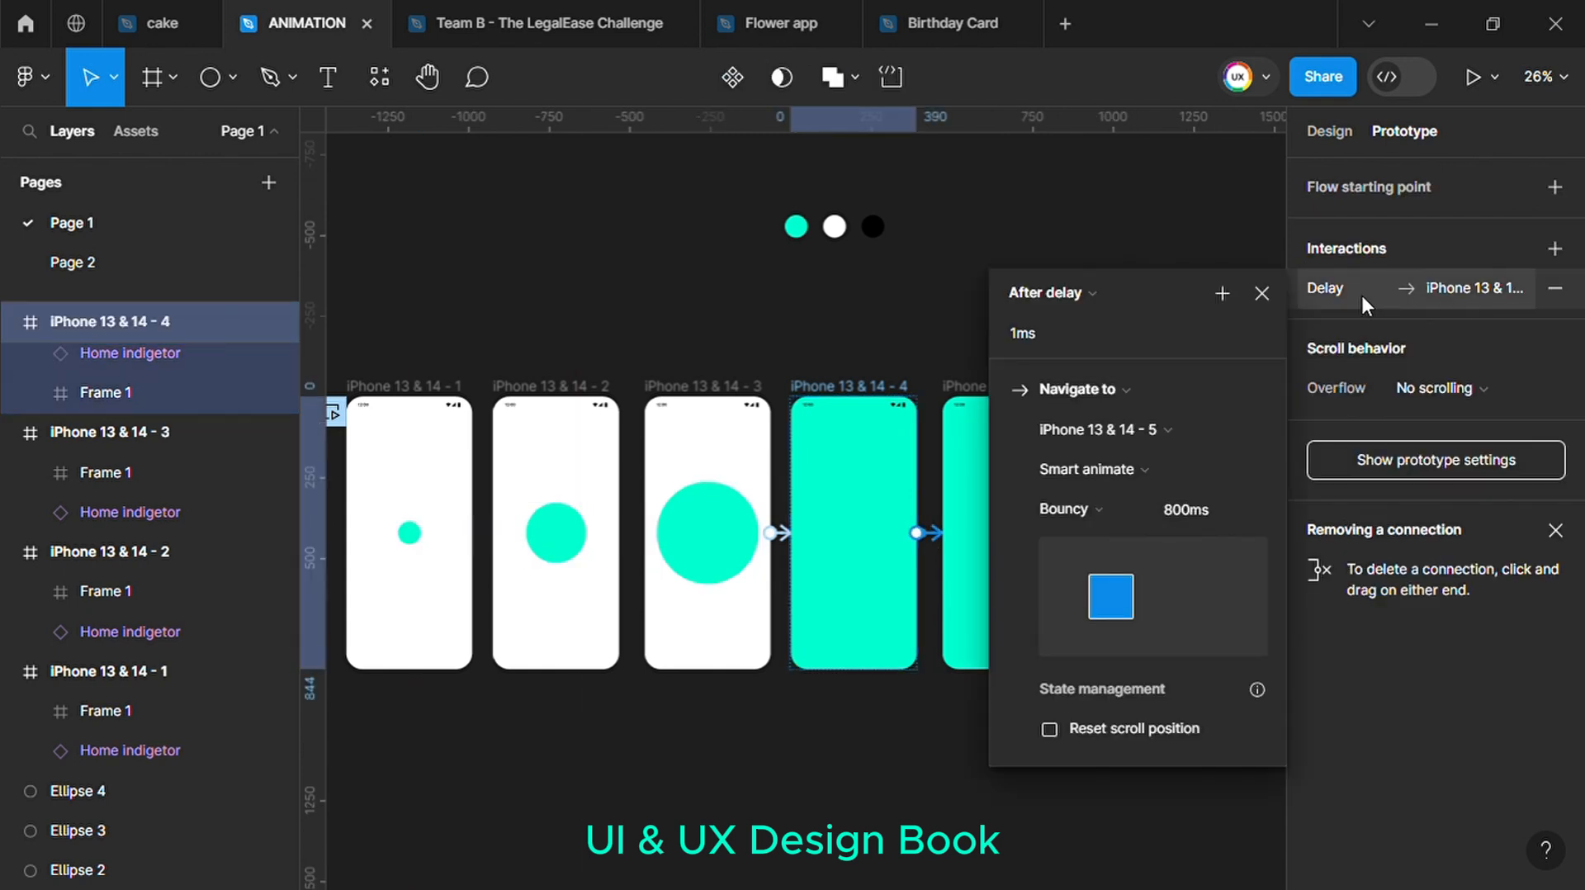
pyautogui.click(1142, 504)
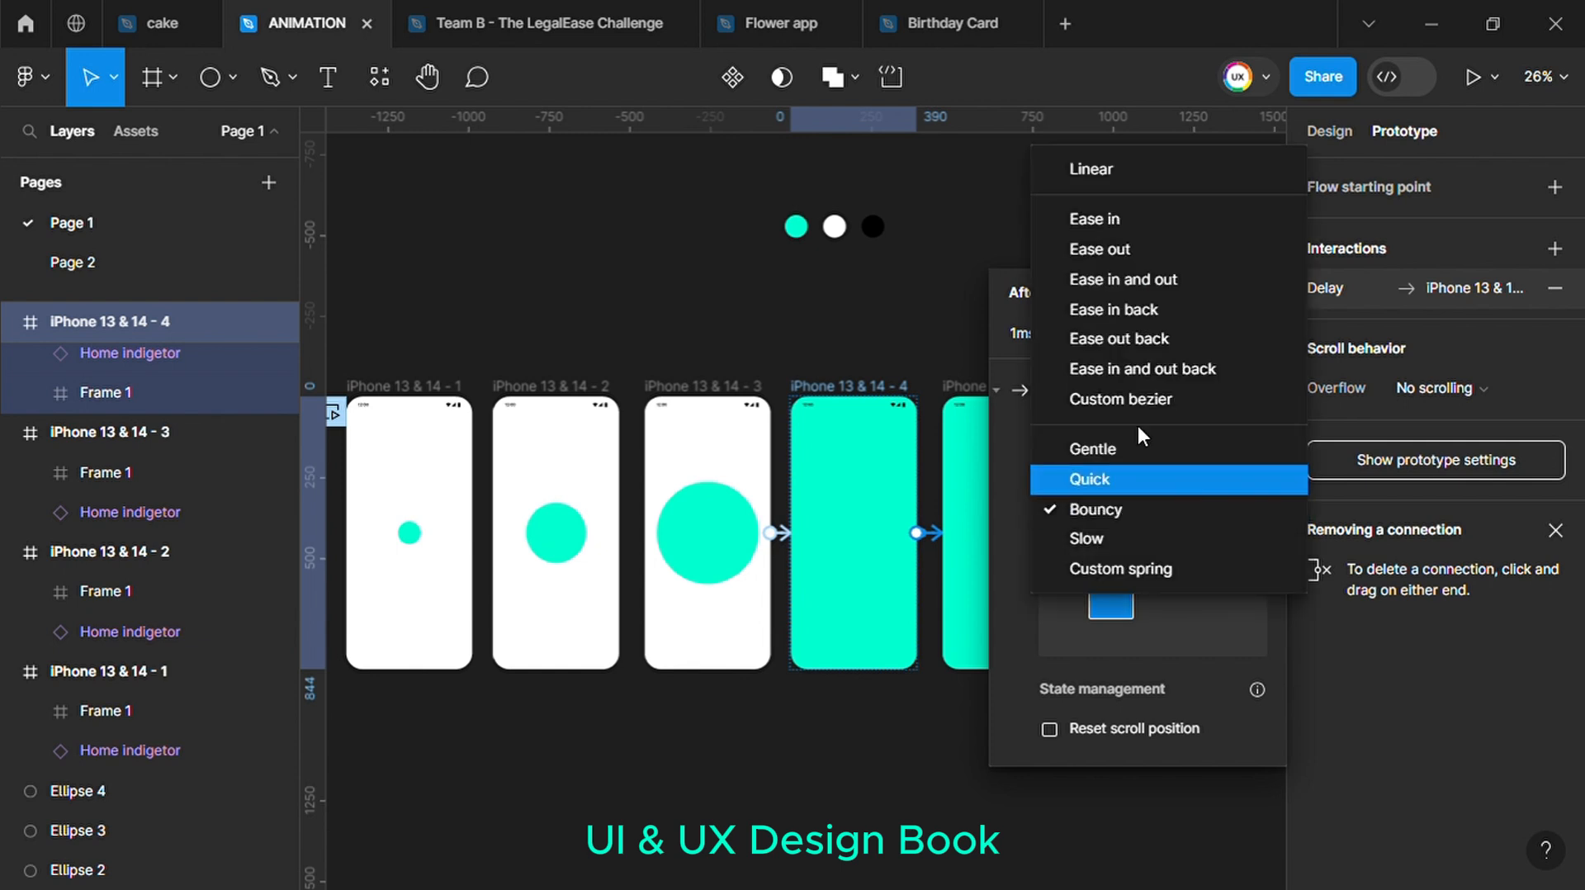
pyautogui.click(1116, 221)
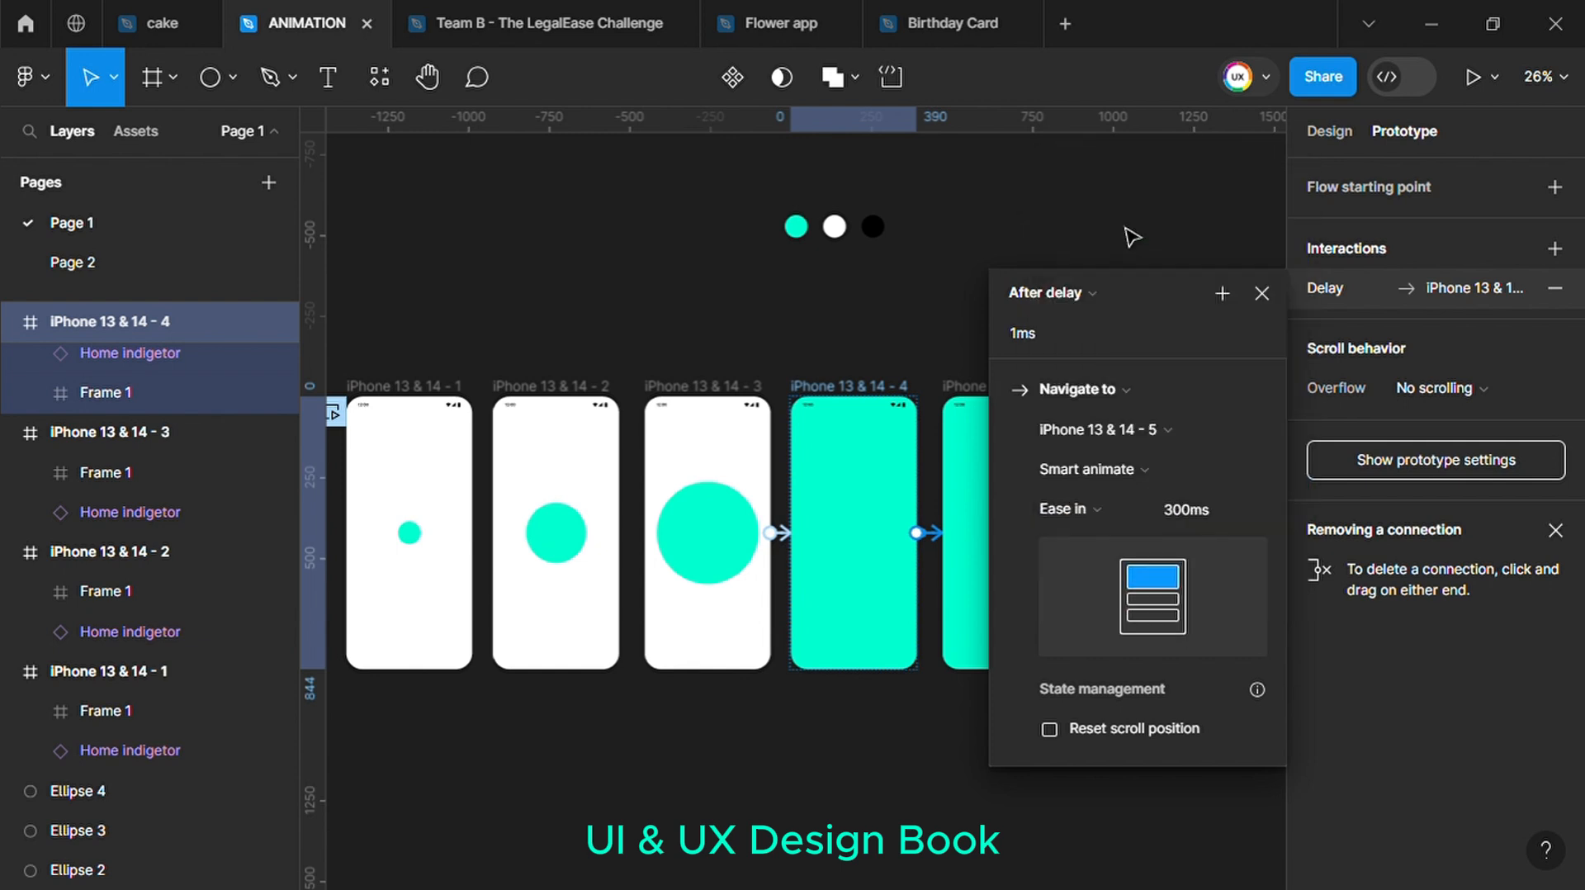
pyautogui.click(1258, 294)
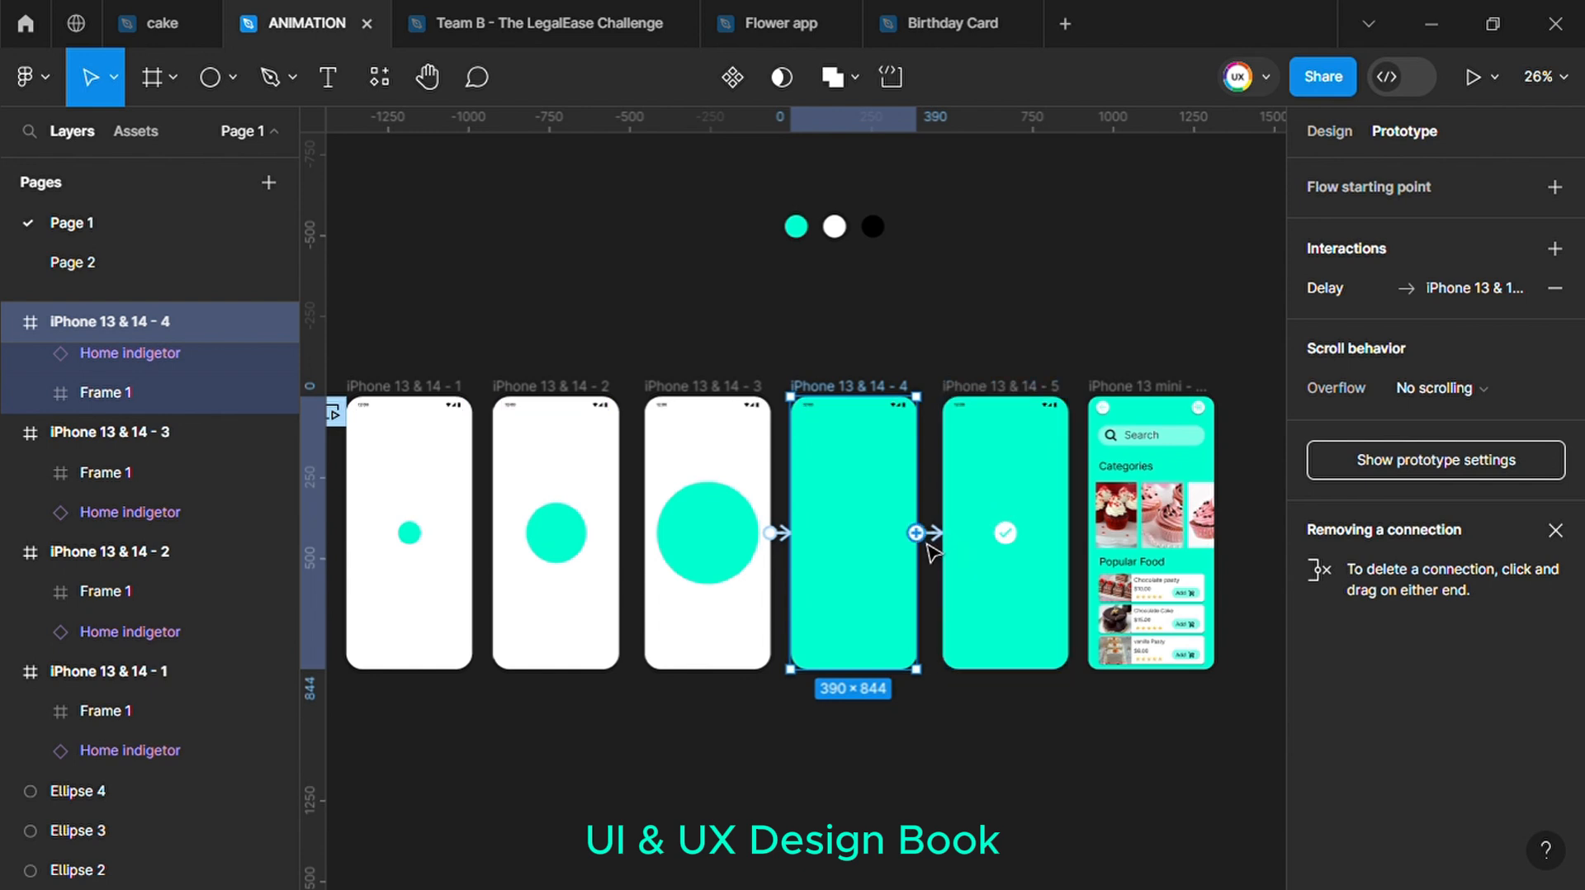
# Link the check-mark screen to the cake app's home screen with an After delay trigger
pyautogui.click(1009, 544)
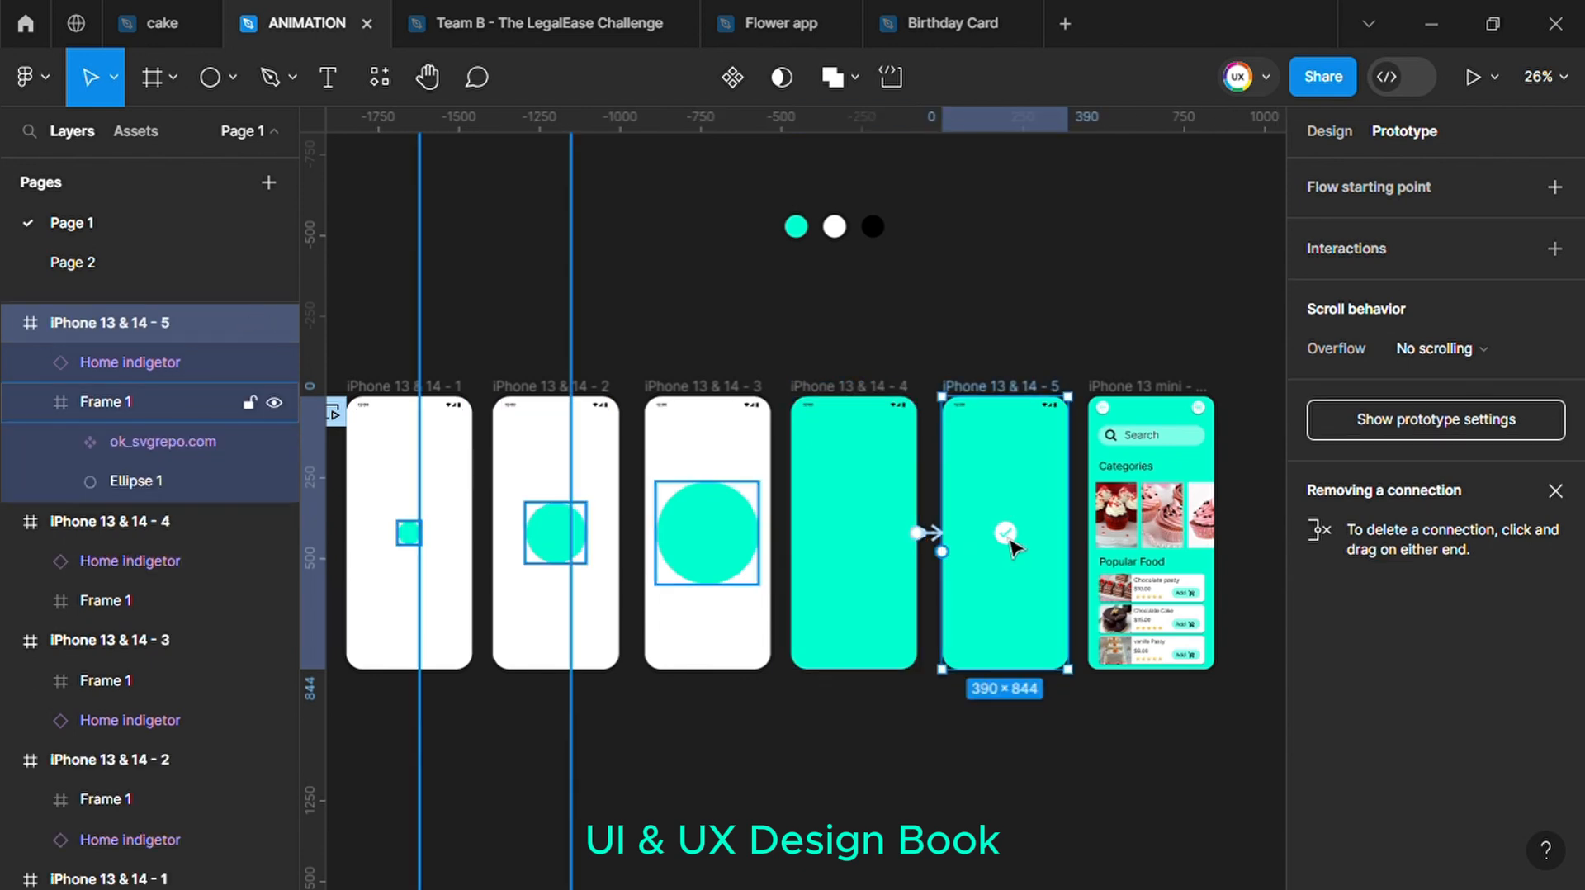
pyautogui.moveTo(1076, 540); pyautogui.dragTo(1110, 548)
pyautogui.click(974, 276)
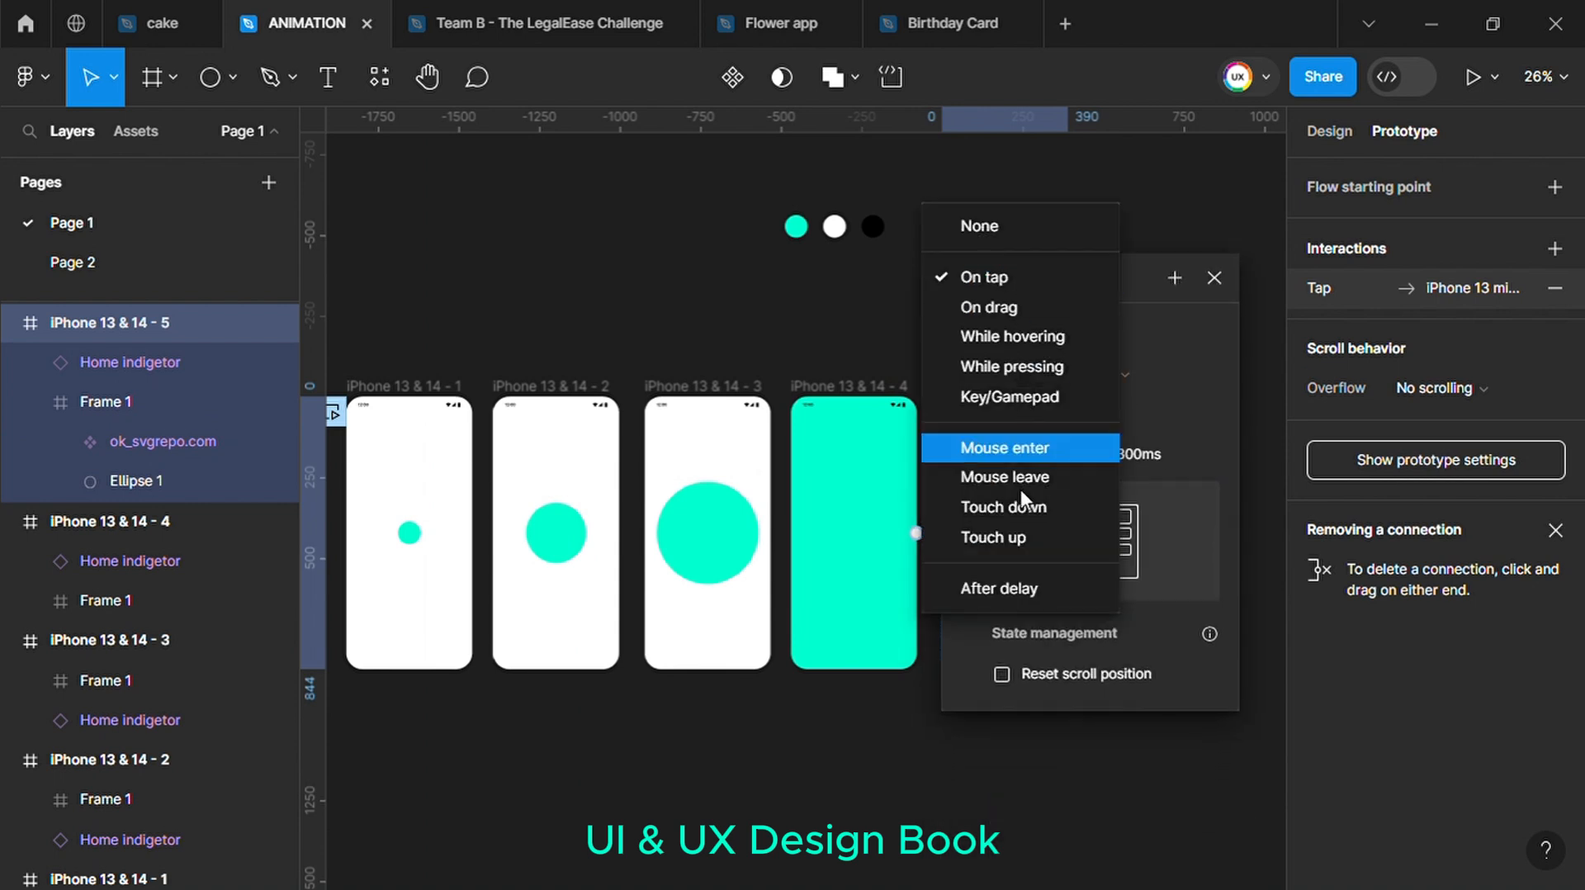
pyautogui.click(1028, 591)
pyautogui.click(972, 318)
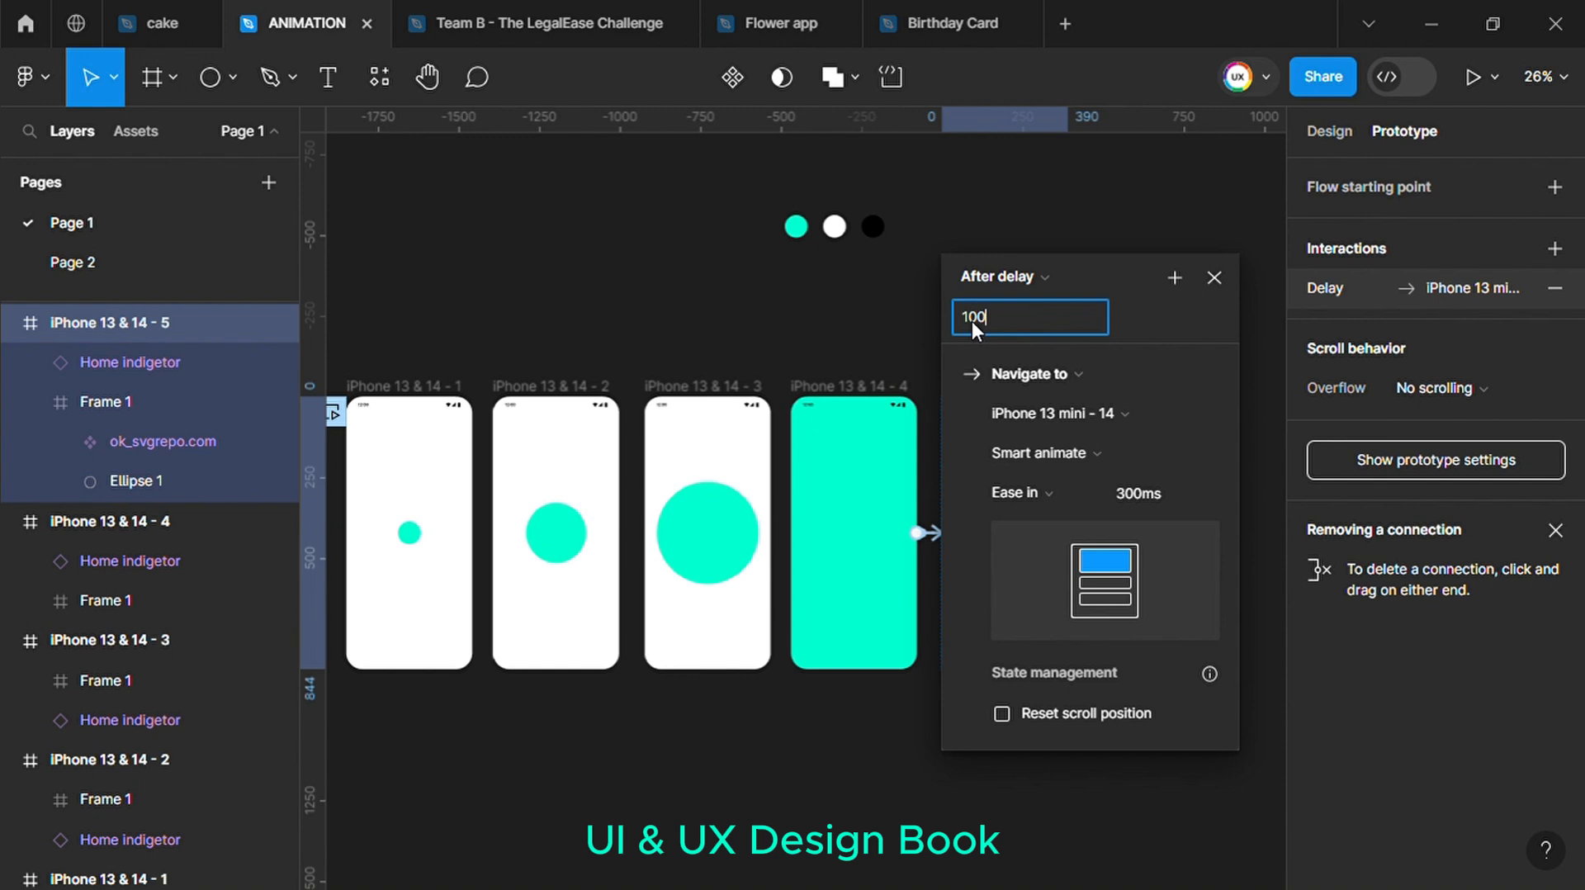
pyautogui.click(833, 307)
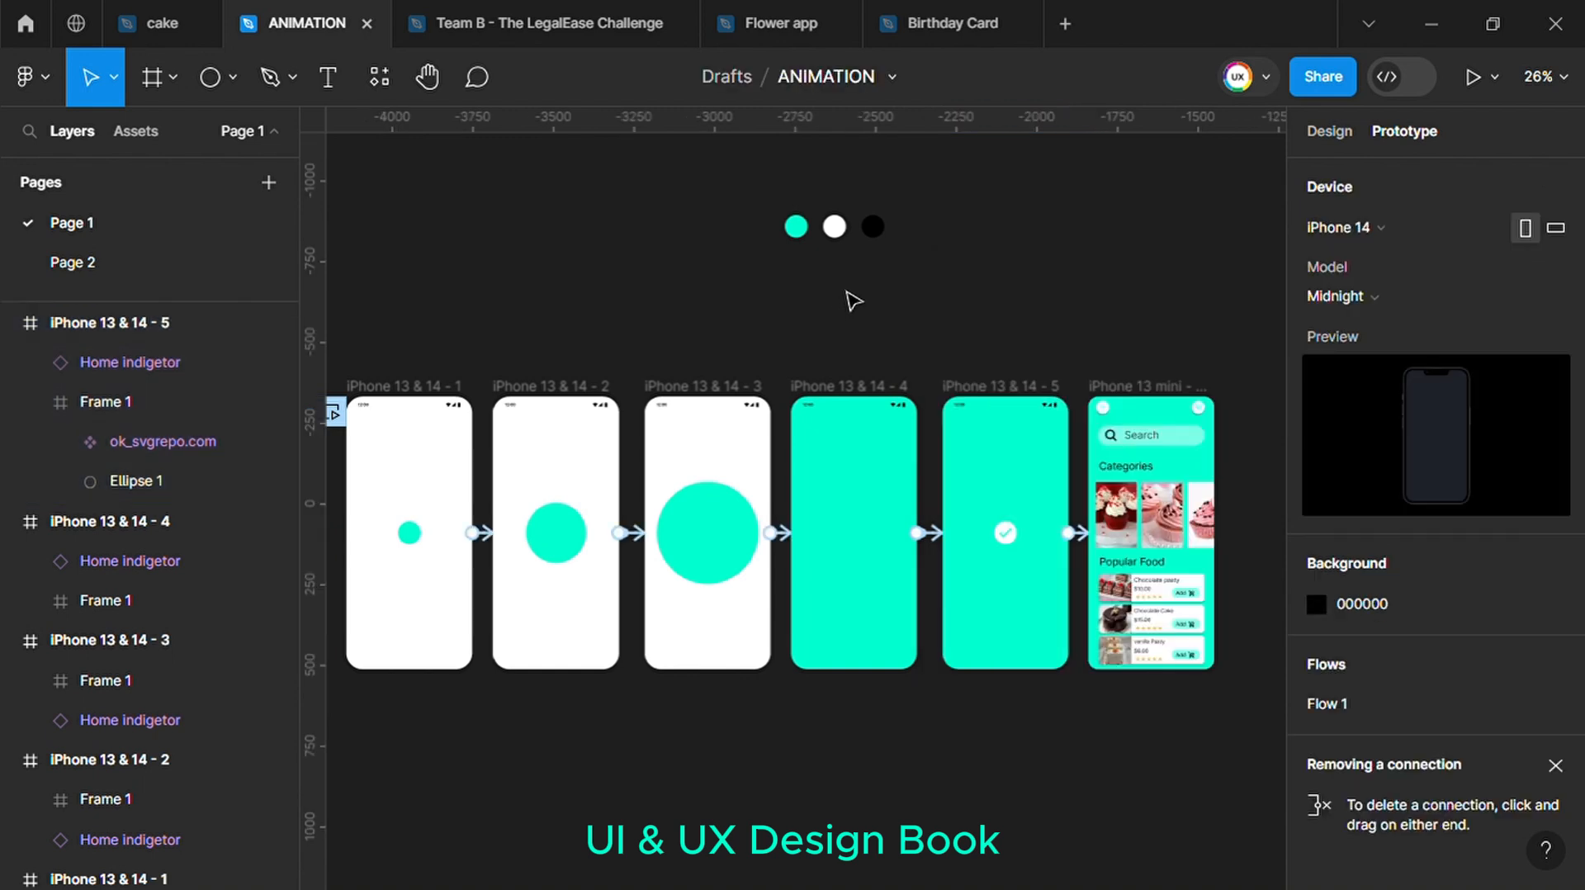
# Play the whole splash flow in the inline preview, close it and launch the prototype in presentation view
pyautogui.keyDown('ctrl'); pyautogui.scroll(-2, 853, 300); pyautogui.keyUp('ctrl')
pyautogui.scroll(3, 853, 300)
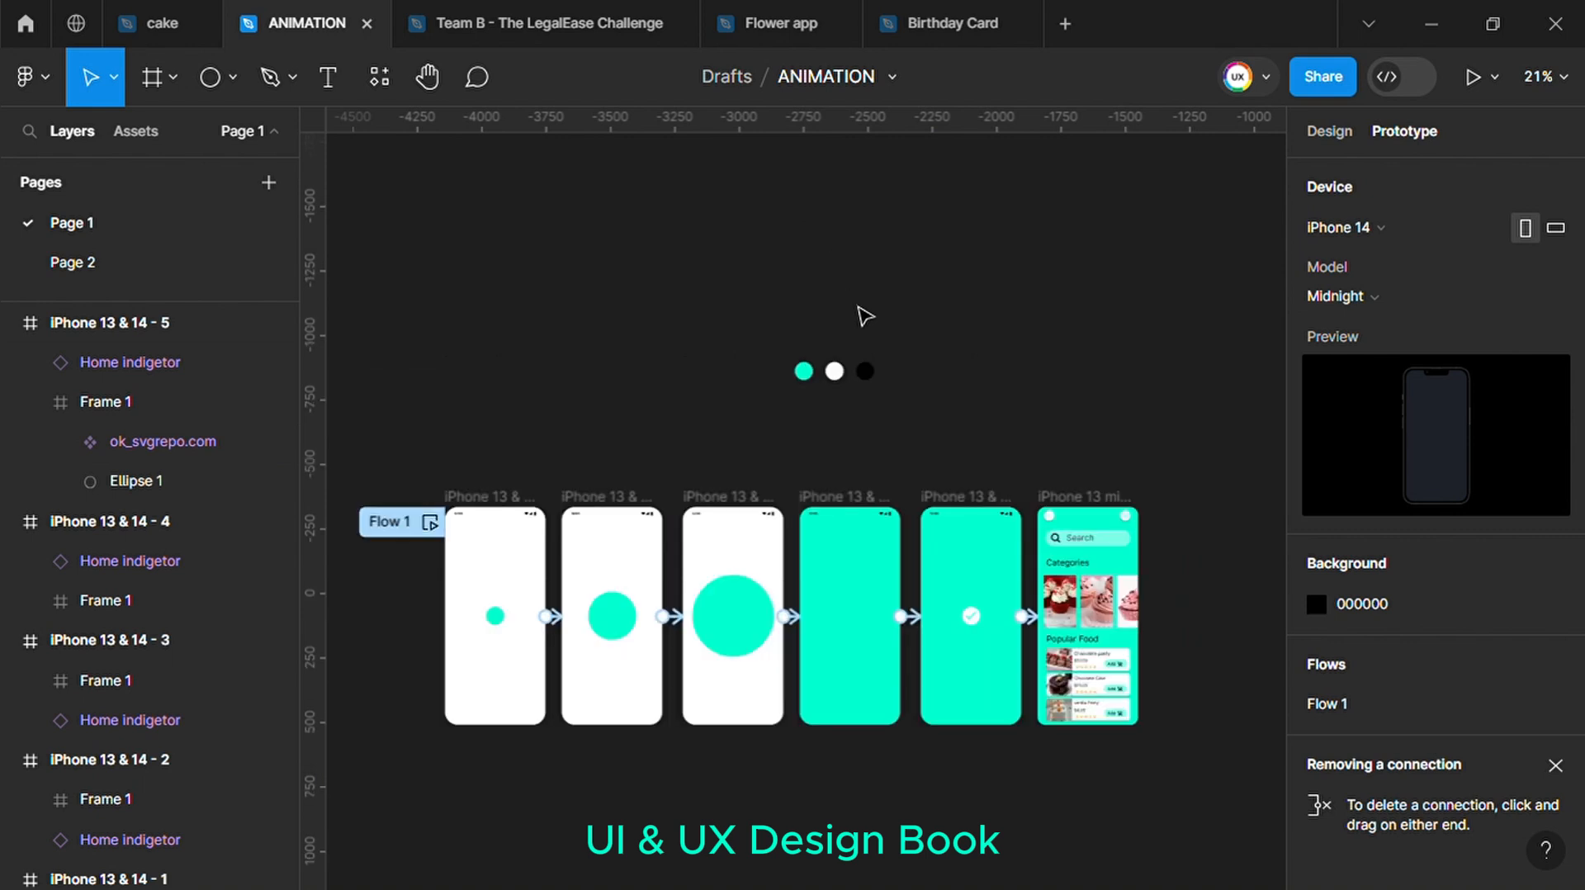
pyautogui.click(1486, 71)
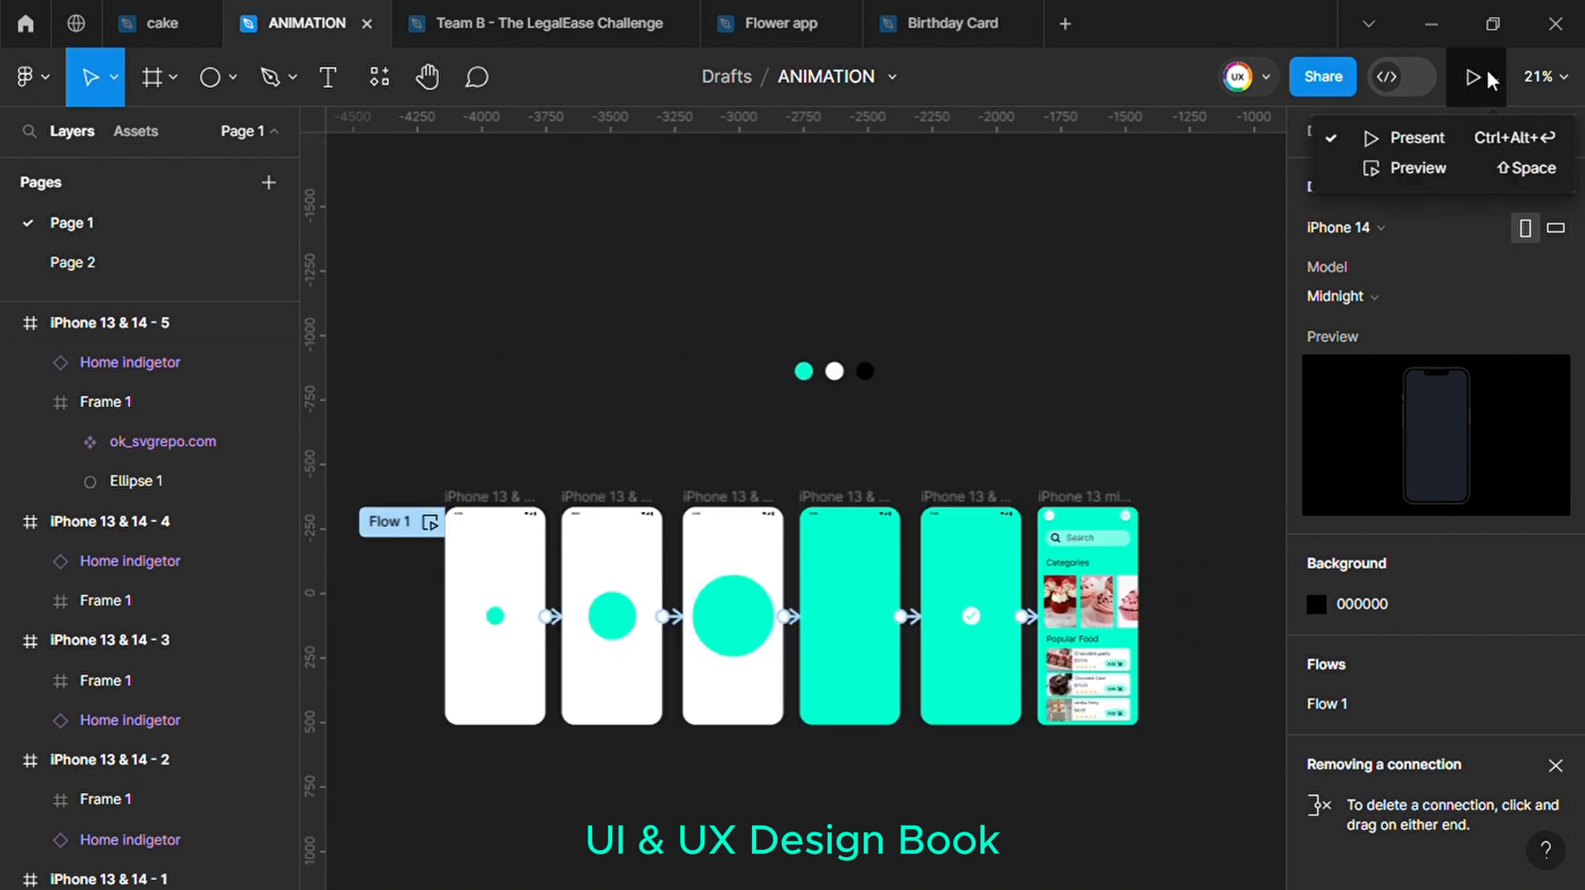
pyautogui.click(1444, 171)
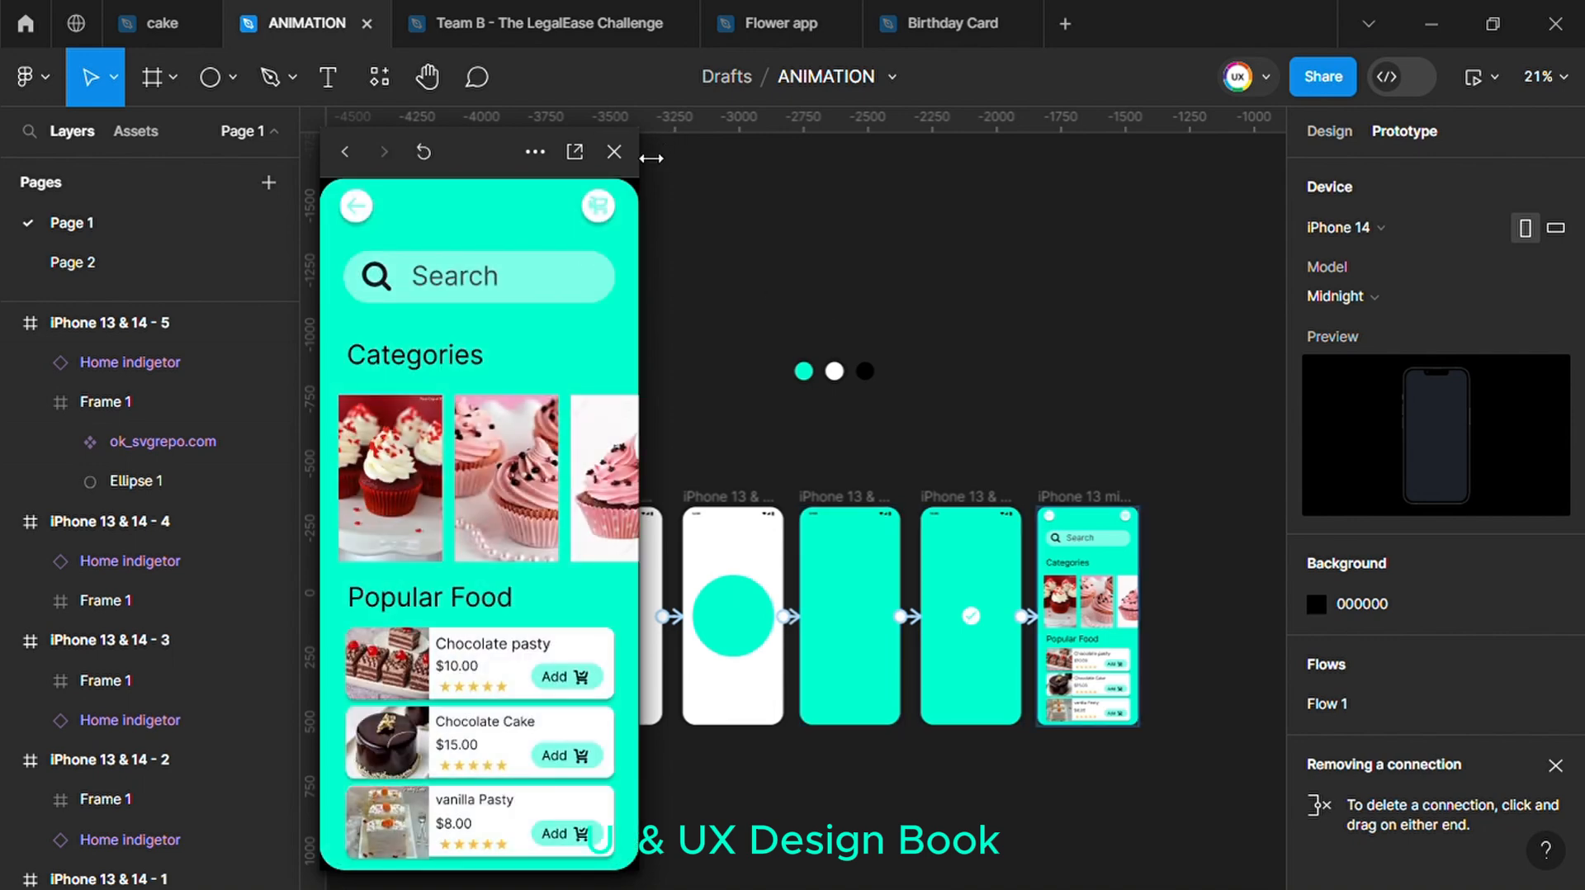
pyautogui.click(615, 152)
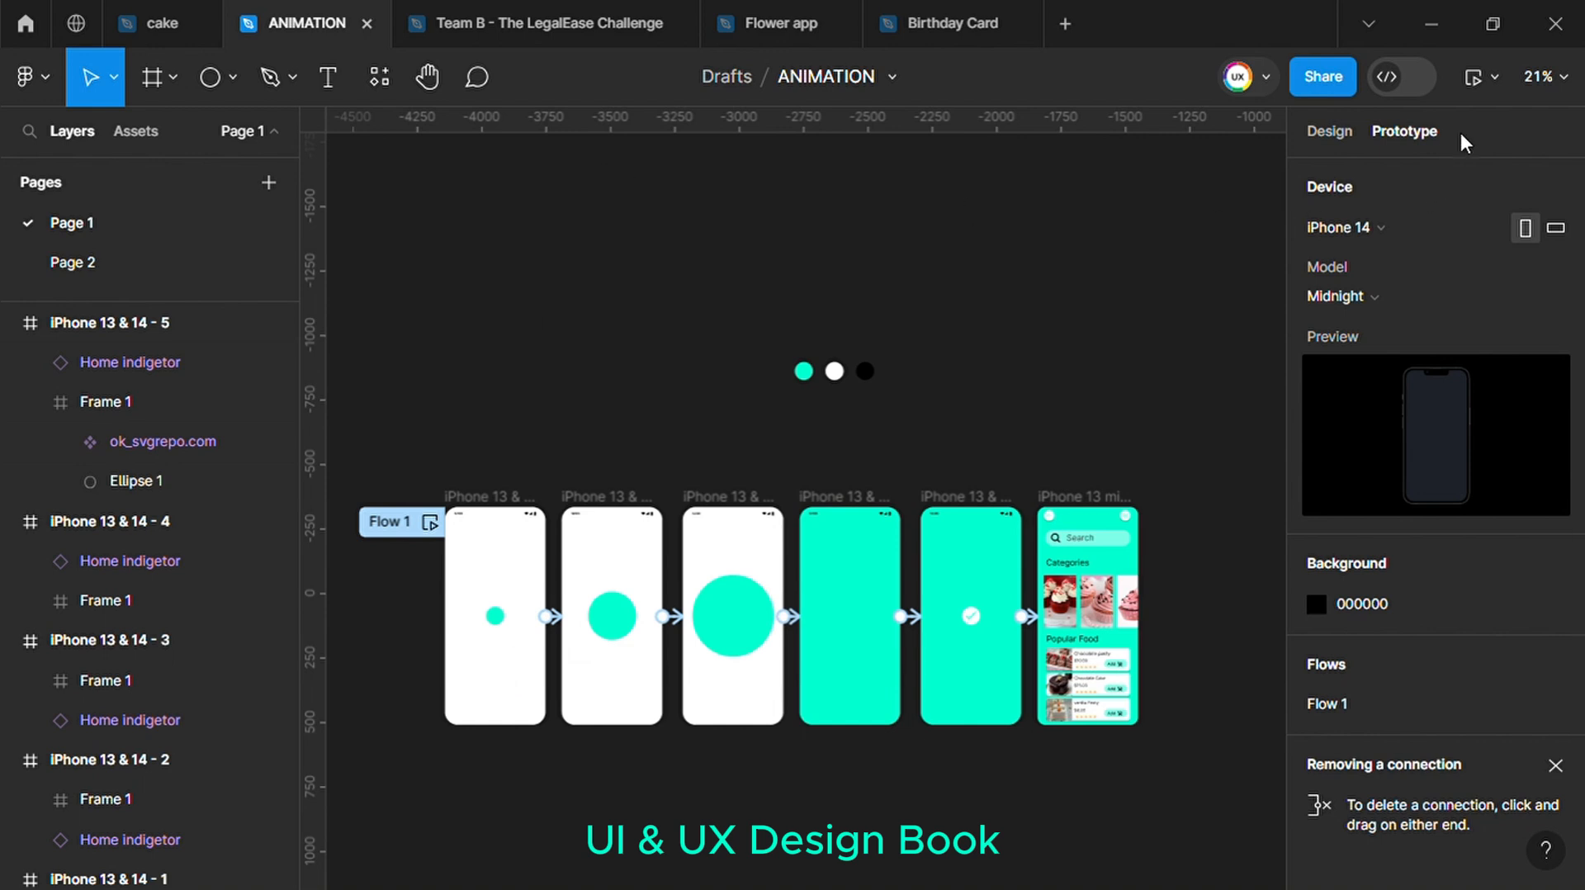
pyautogui.click(1472, 76)
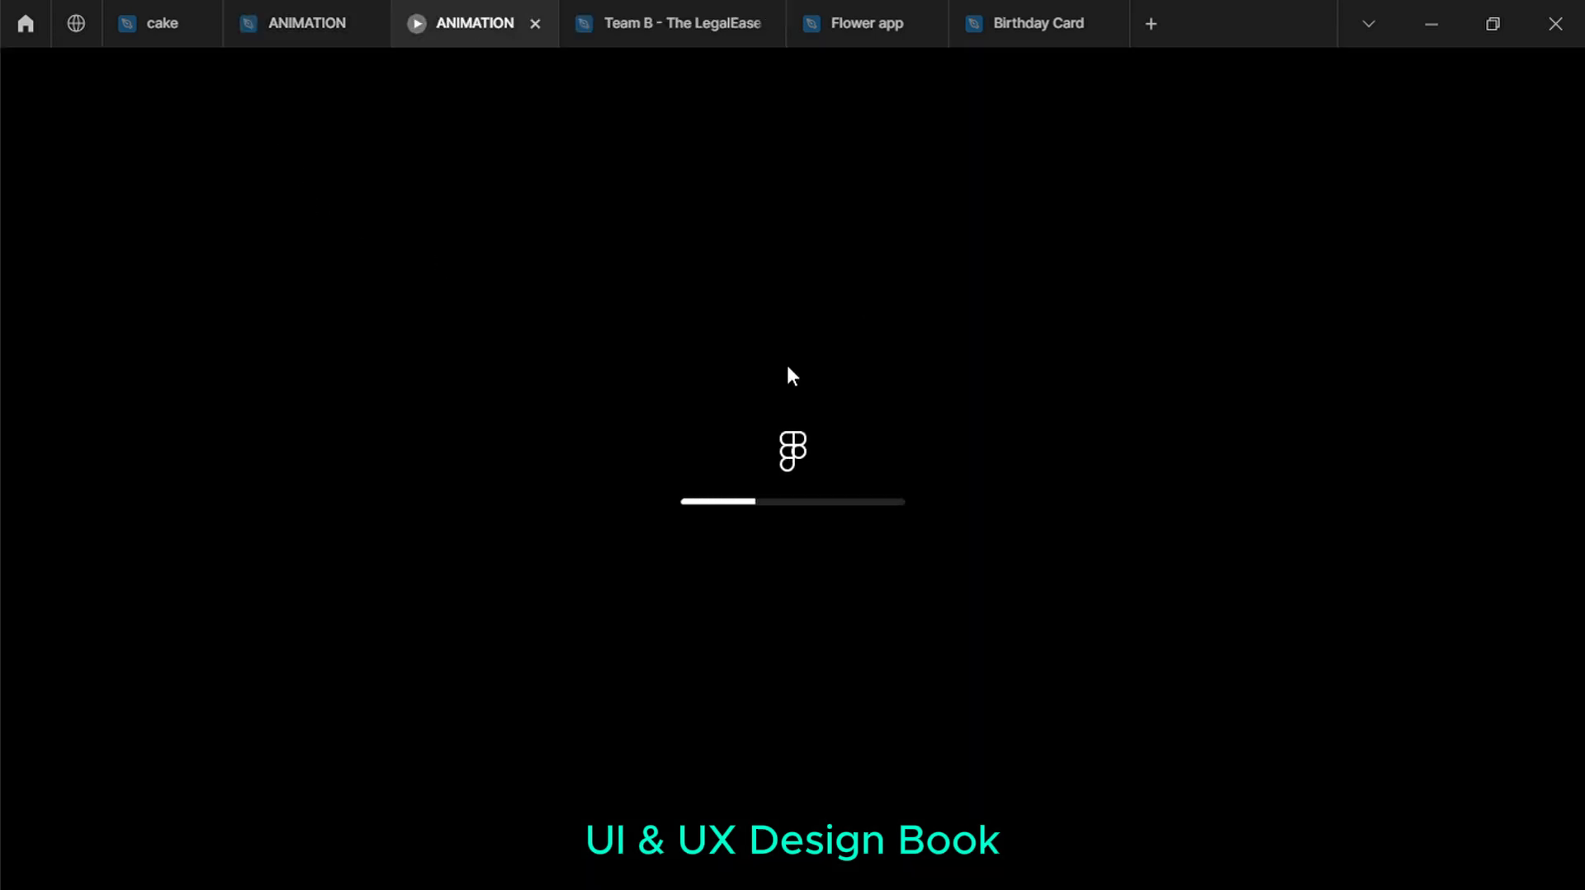